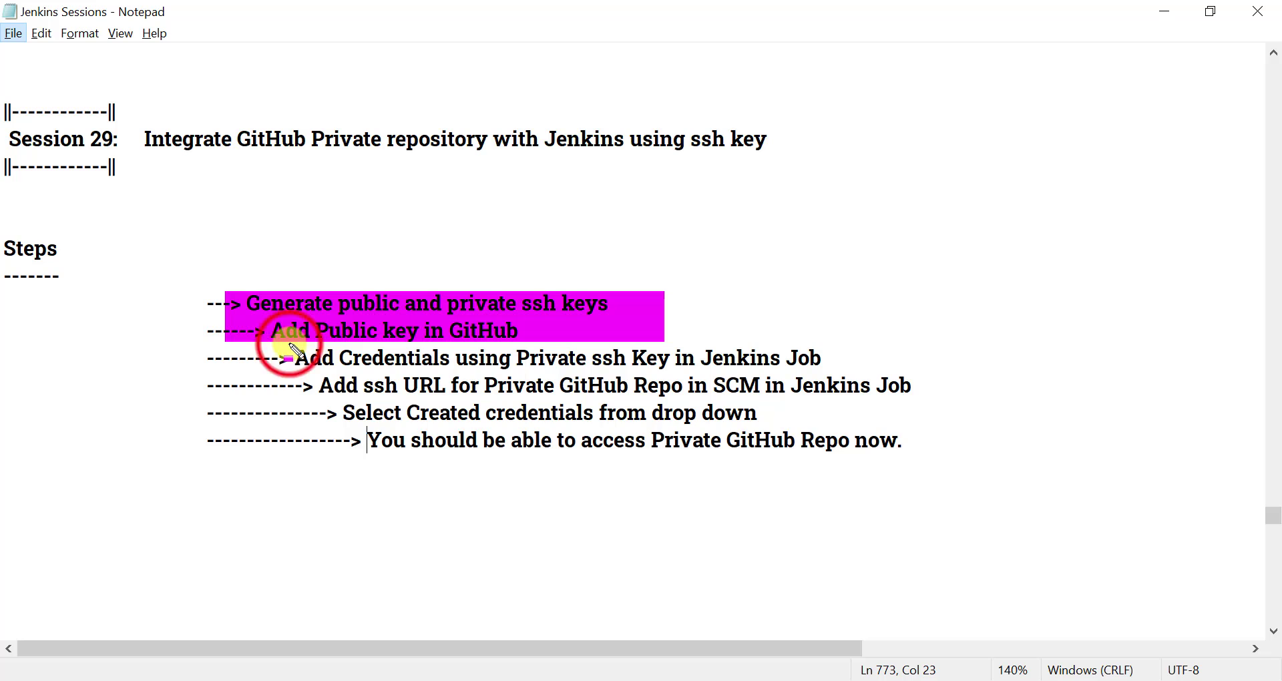
Review the Session 29 steps for integrating a private GitHub repository with Jenkins using an SSH key
{"action": "mouse_move", "coordinate": [286, 338]}
{"action": "left_mouse_down"}
{"action": "mouse_move", "coordinate": [664, 372]}
{"action": "mouse_move", "coordinate": [833, 365]}
{"action": "left_mouse_up"}
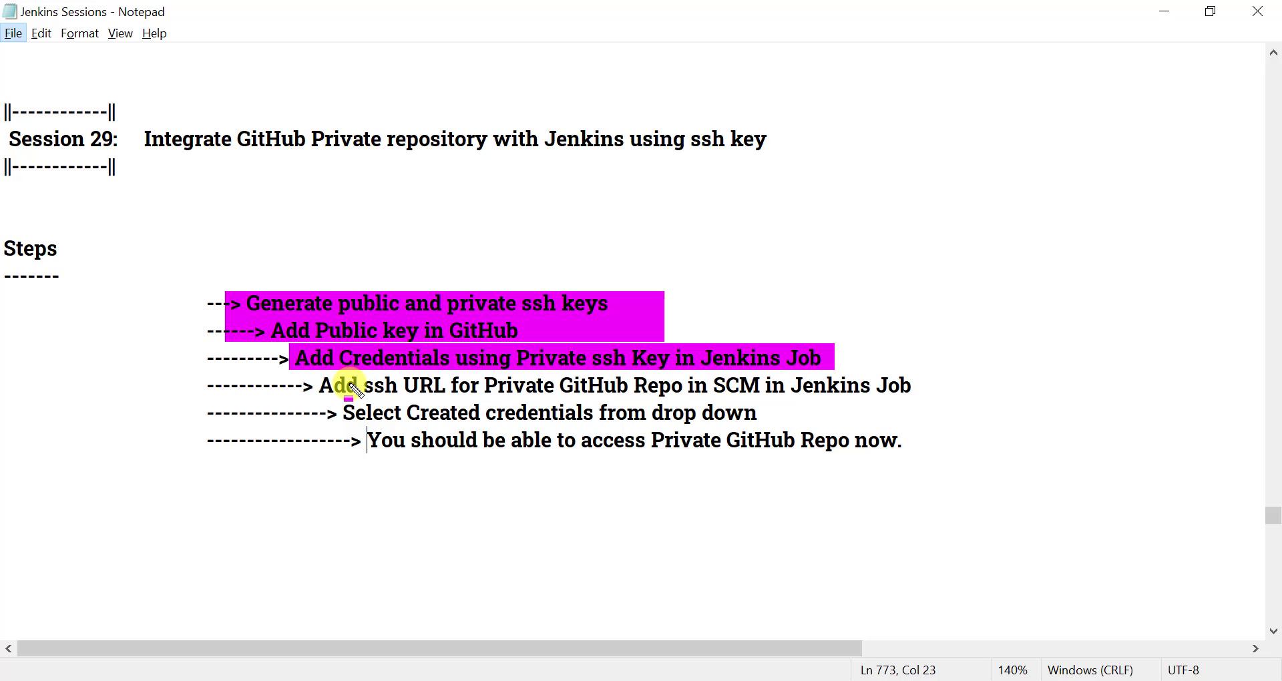
{"action": "left_click_drag", "start_coordinate": [361, 378], "coordinate": [915, 390]}
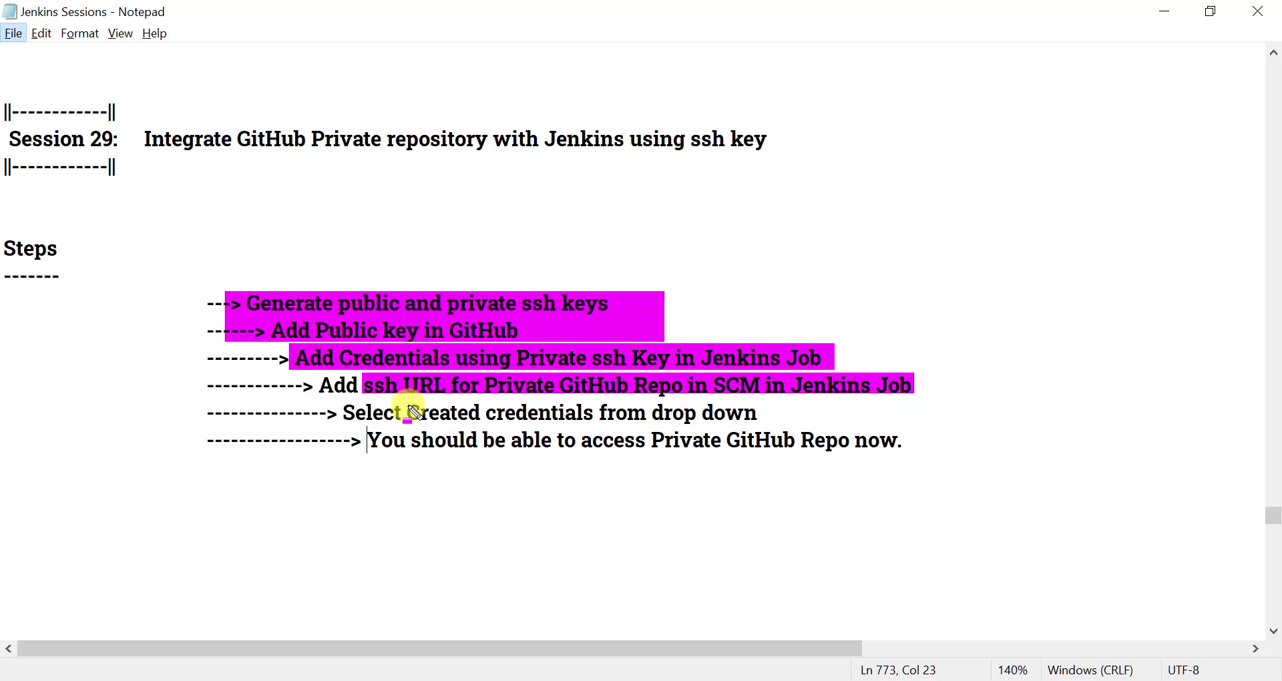
{"action": "left_click_drag", "start_coordinate": [396, 412], "coordinate": [781, 430]}
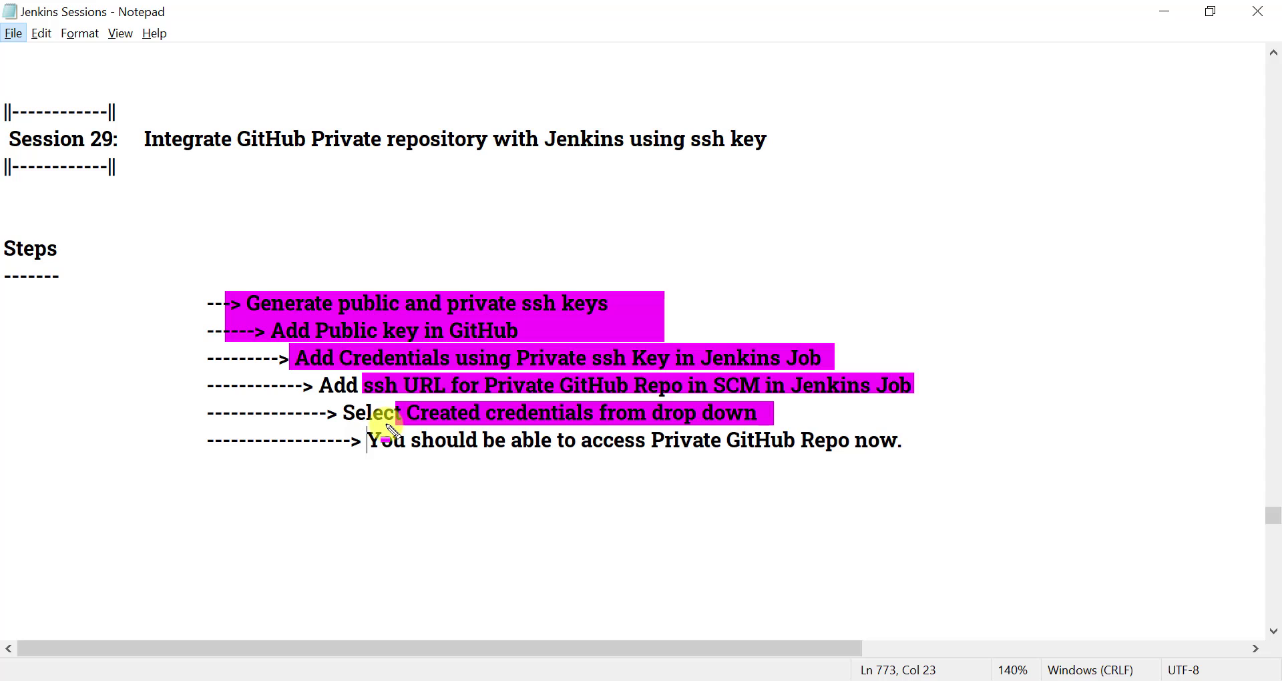
{"action": "mouse_move", "coordinate": [389, 433]}
{"action": "left_mouse_down"}
{"action": "mouse_move", "coordinate": [721, 490]}
{"action": "mouse_move", "coordinate": [906, 442]}
{"action": "mouse_move", "coordinate": [941, 459]}
{"action": "left_mouse_up"}
{"action": "key", "text": "Escape"}
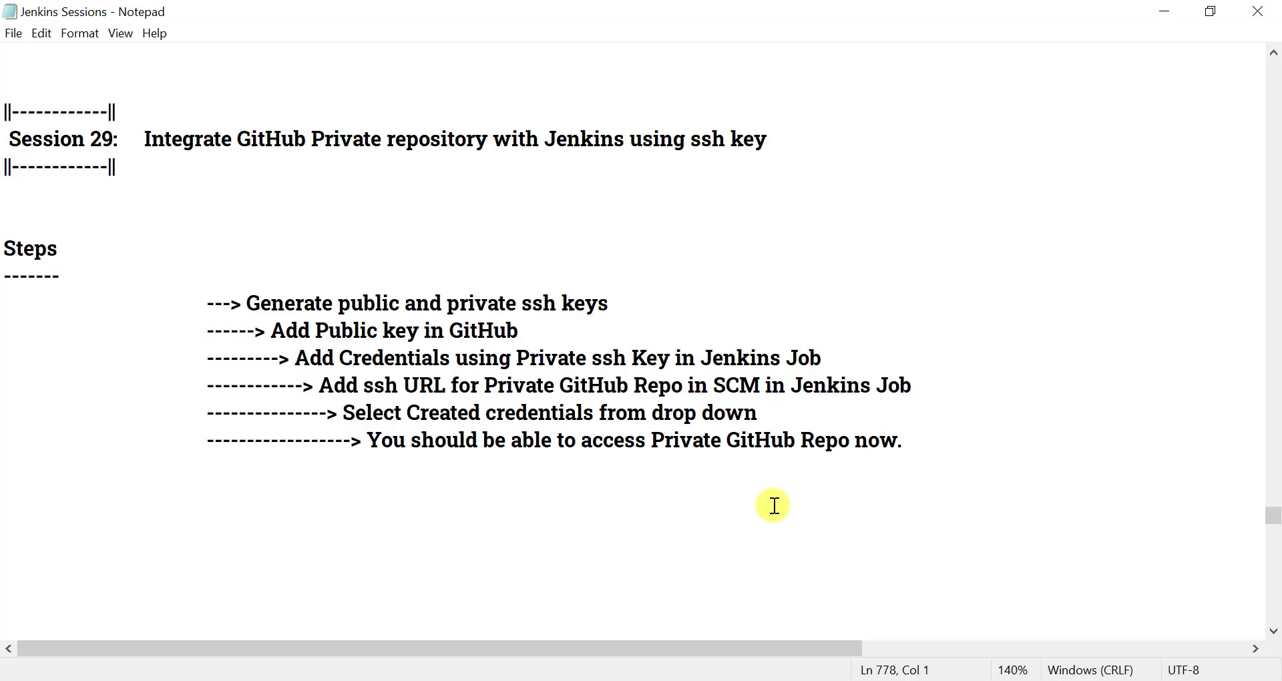
Switch to File Explorer and open a command prompt in the .ssh folder
{"action": "left_click", "coordinate": [467, 677]}
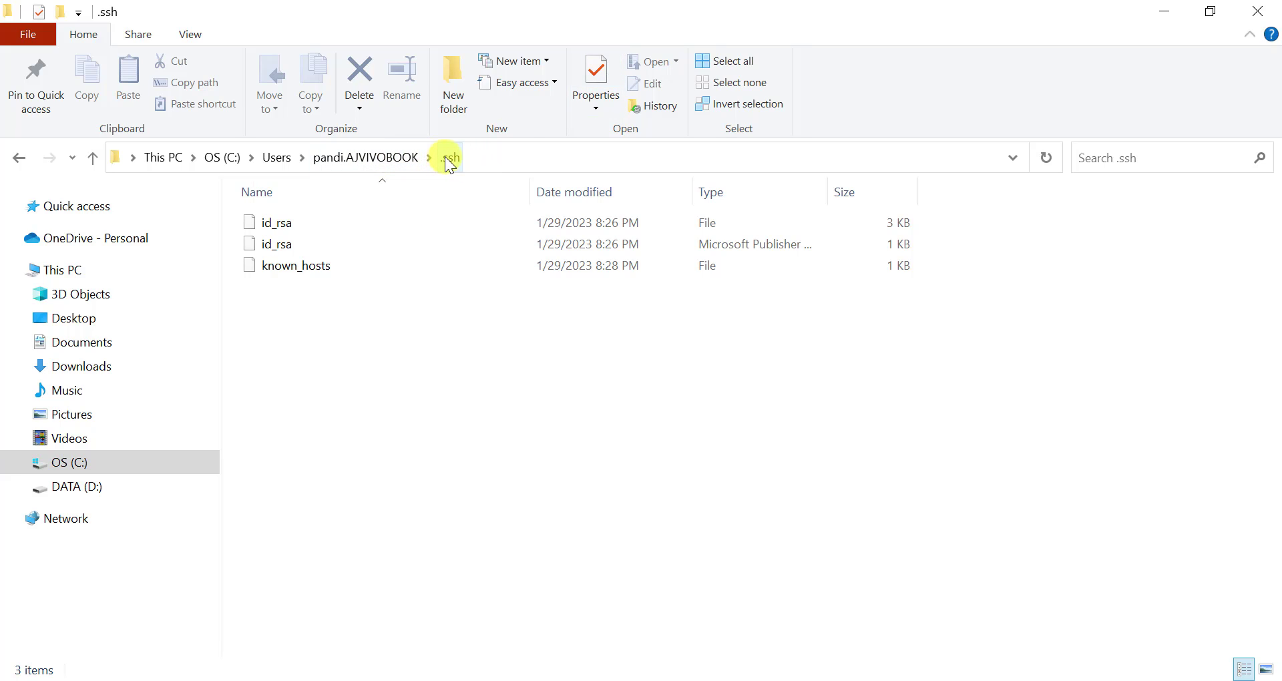
{"action": "left_click", "coordinate": [609, 159]}
{"action": "type", "text": "cmd"}
{"action": "key", "text": "Return"}
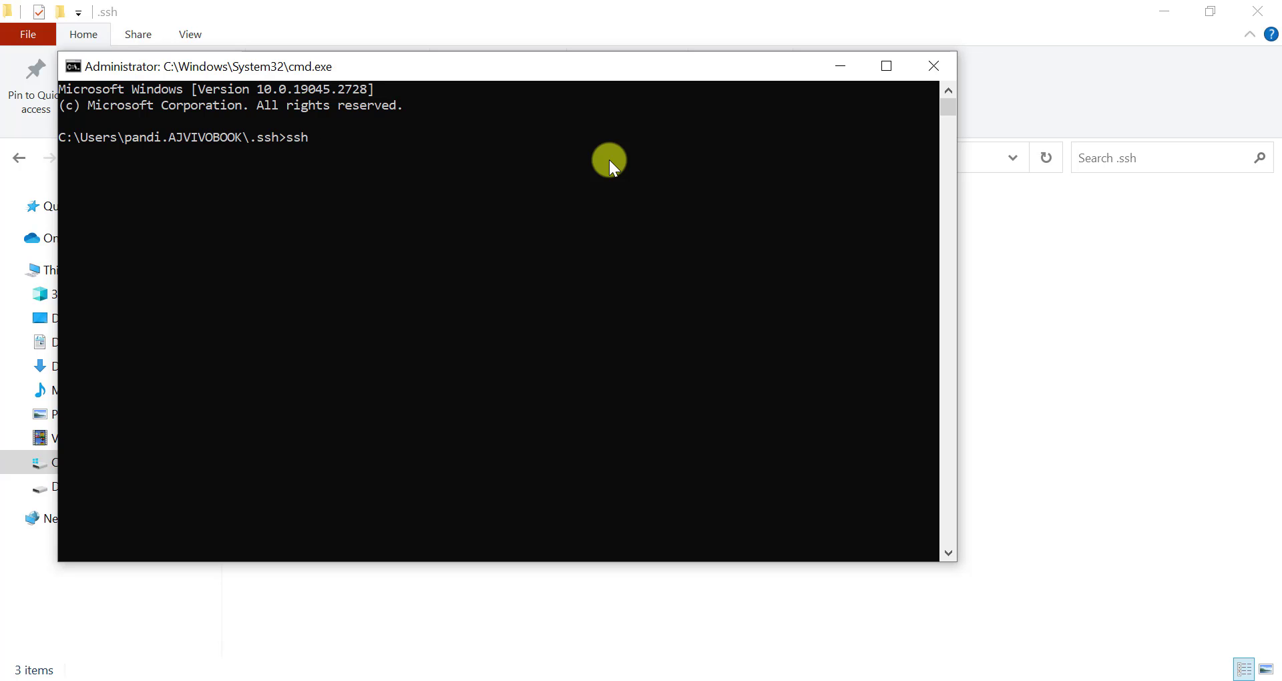
Generate an SSH key pair with ssh-keygen, saving it as mykey with an empty passphrase
{"action": "type", "text": "ssh-keygen"}
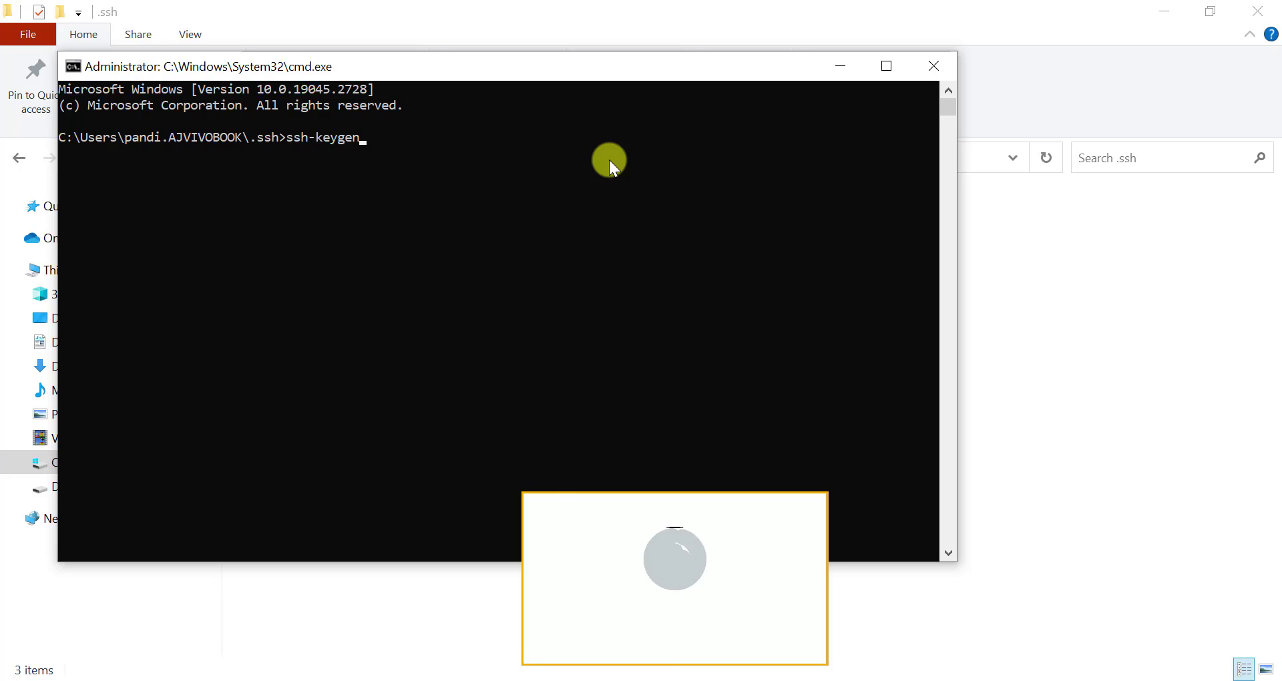
{"action": "key", "text": "Return"}
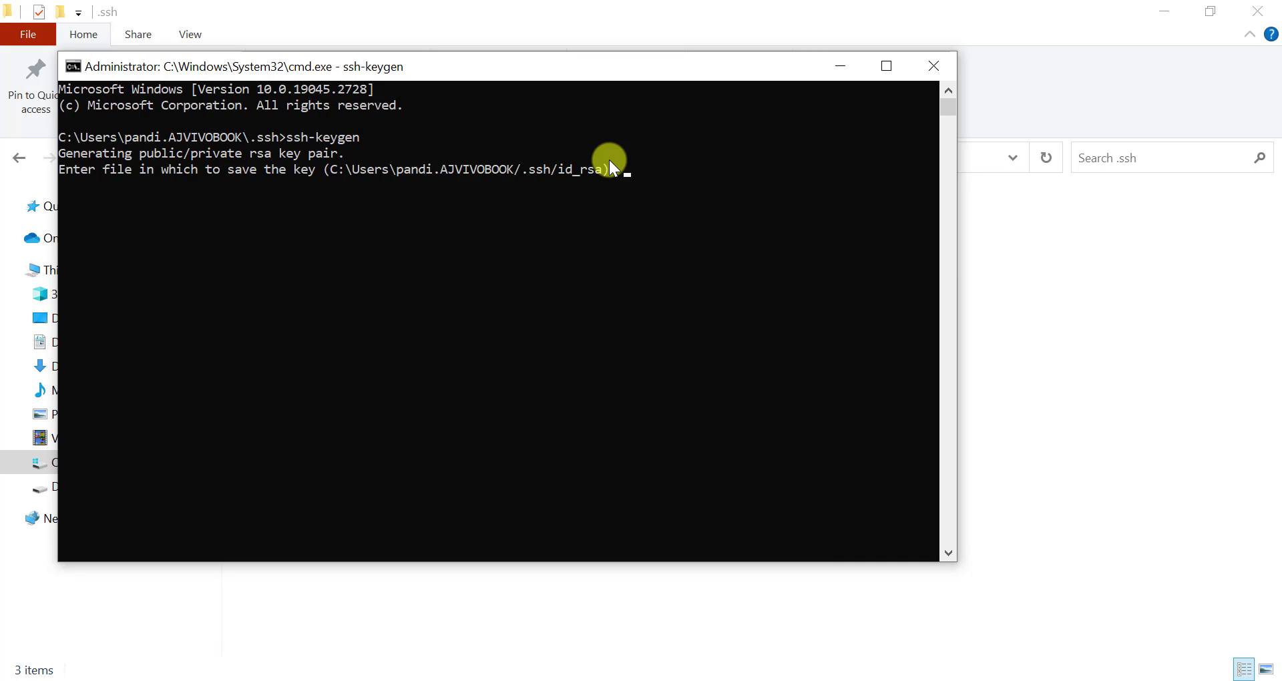
{"action": "type", "text": "key"}
{"action": "key", "text": "Return"}
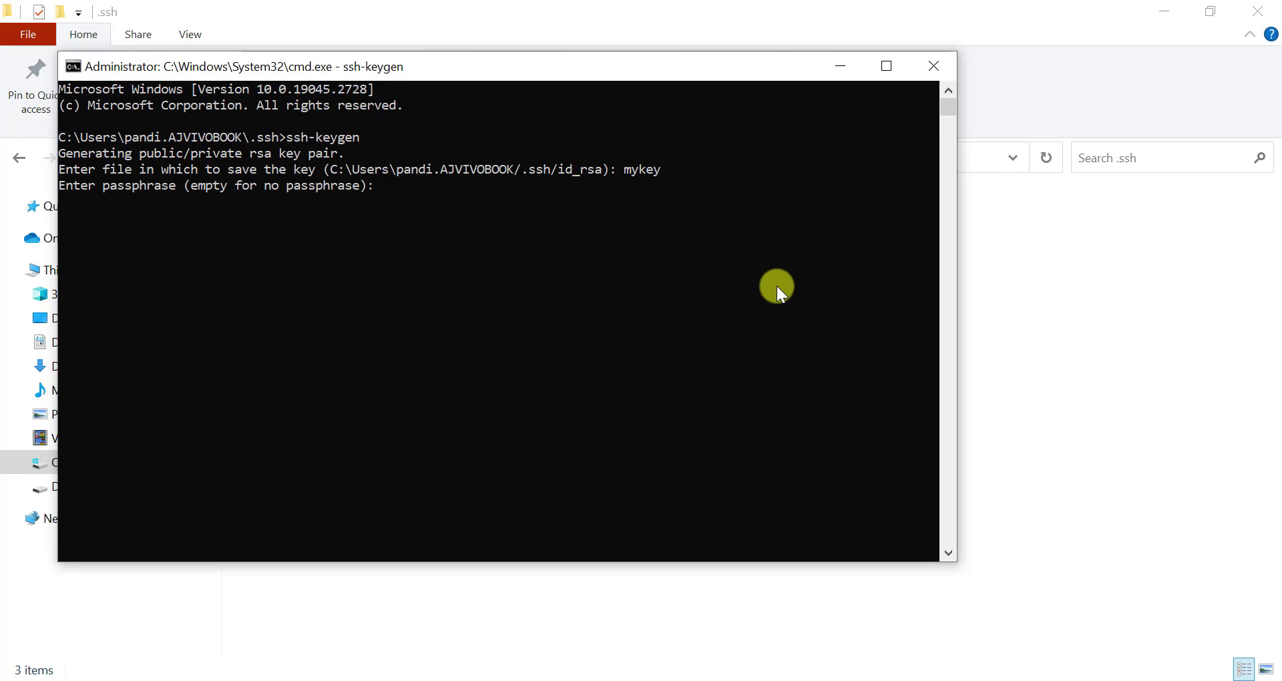
{"action": "key", "text": "Return"}
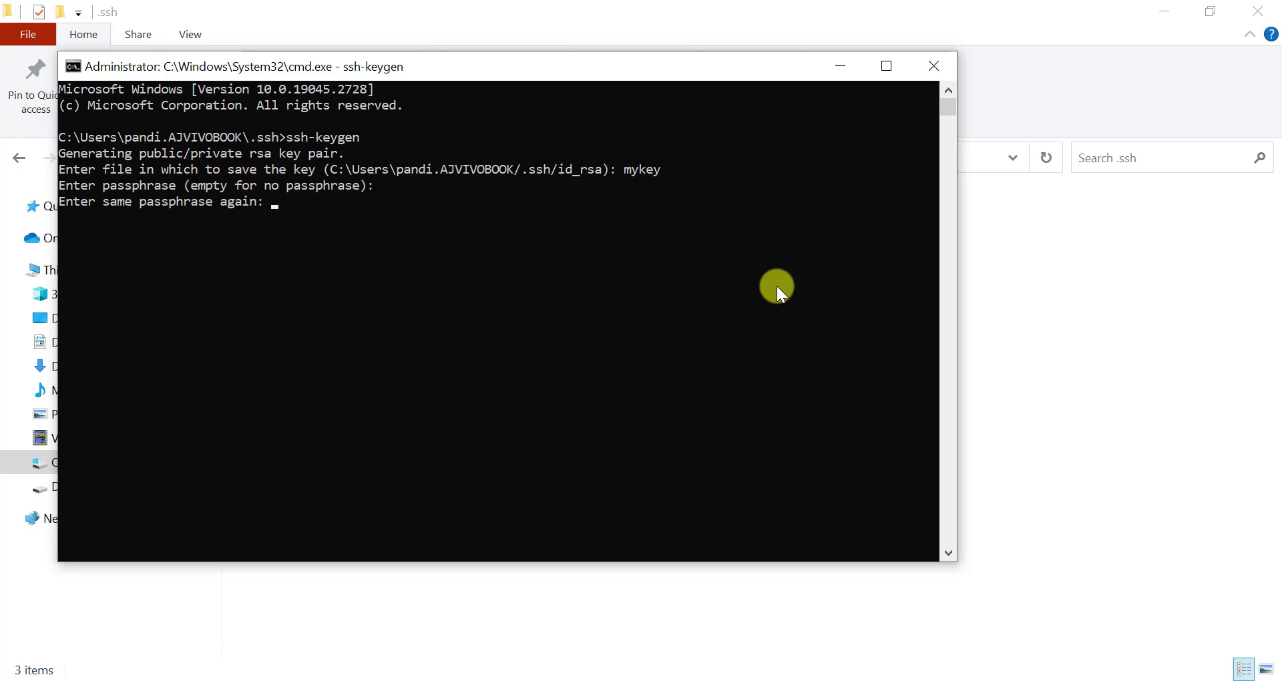
{"action": "key", "text": "Return"}
Check the two generated mykey files in the .ssh folder and the "Add Public key in GitHub" line in the notes
{"action": "key", "text": "alt+Tab"}
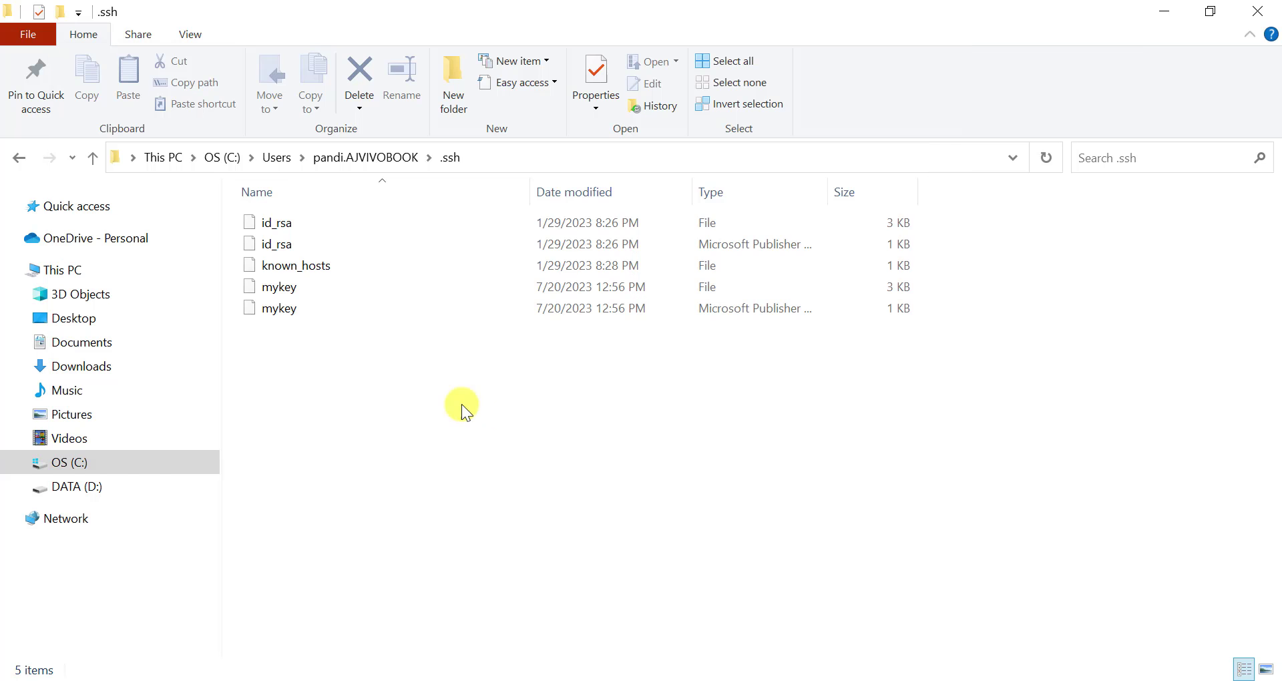
{"action": "left_click", "coordinate": [295, 284]}
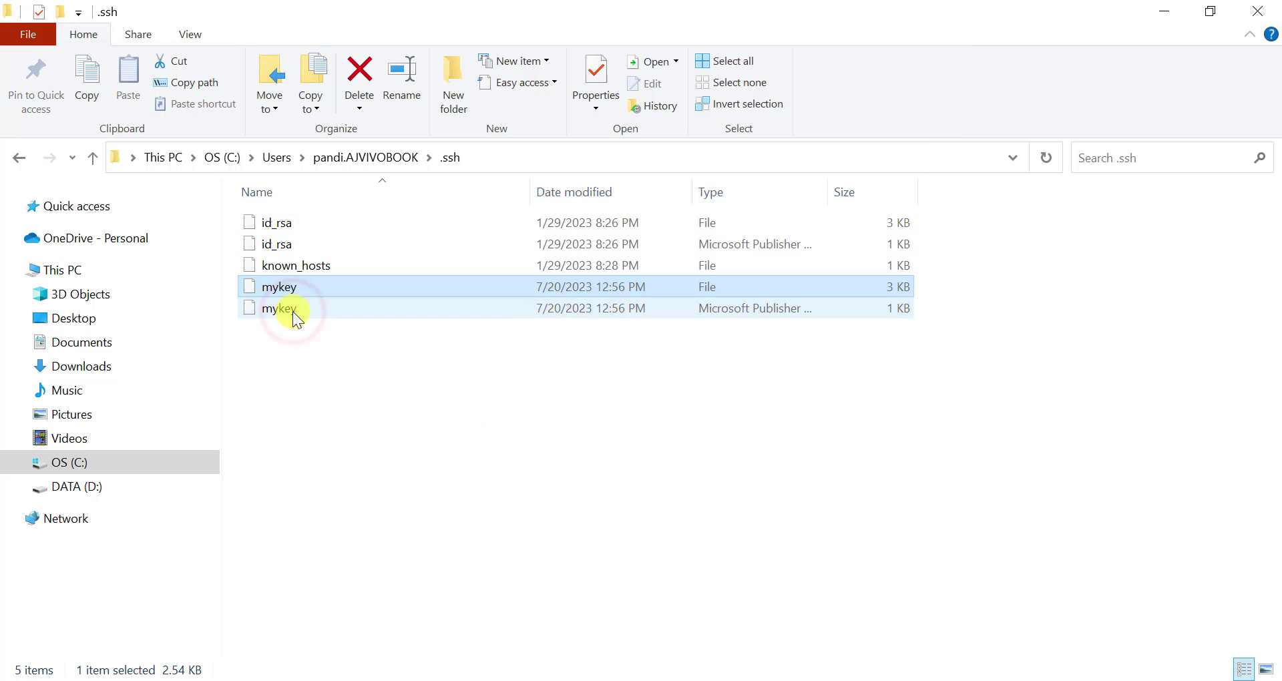
{"action": "left_click", "coordinate": [293, 311]}
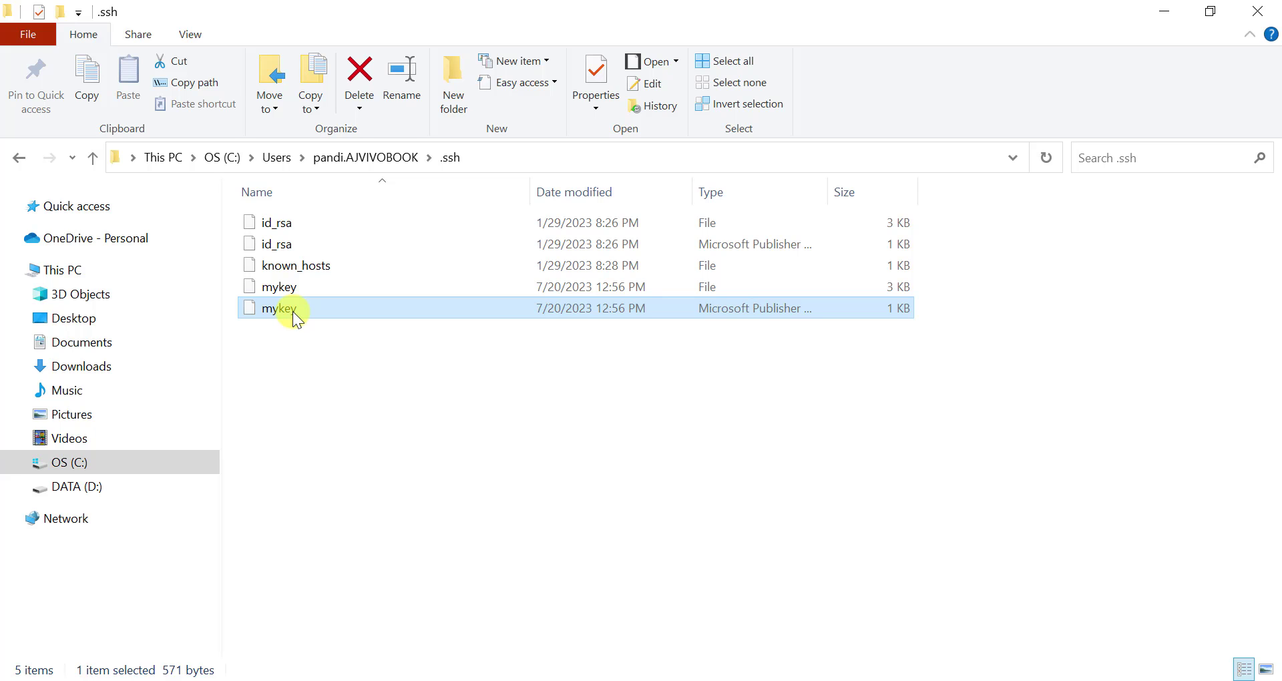
{"action": "key", "text": "alt+Tab"}
{"action": "left_click", "coordinate": [292, 330]}
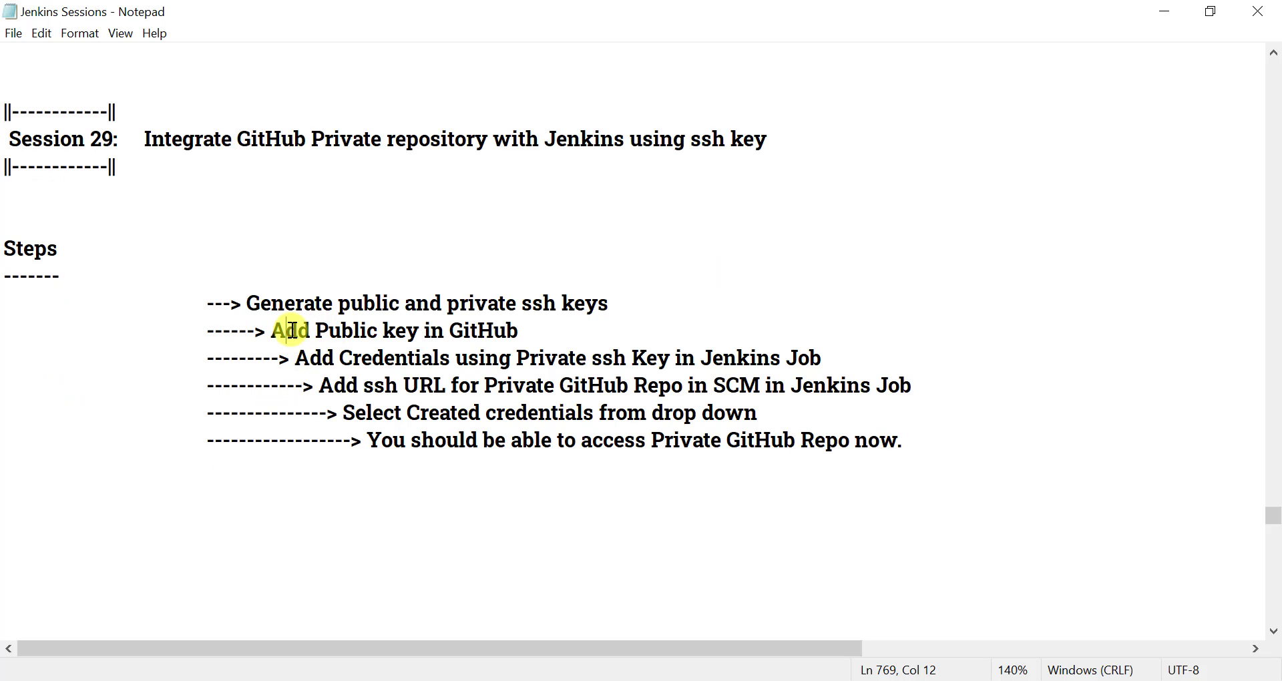
{"action": "left_click_drag", "start_coordinate": [292, 330], "coordinate": [529, 329]}
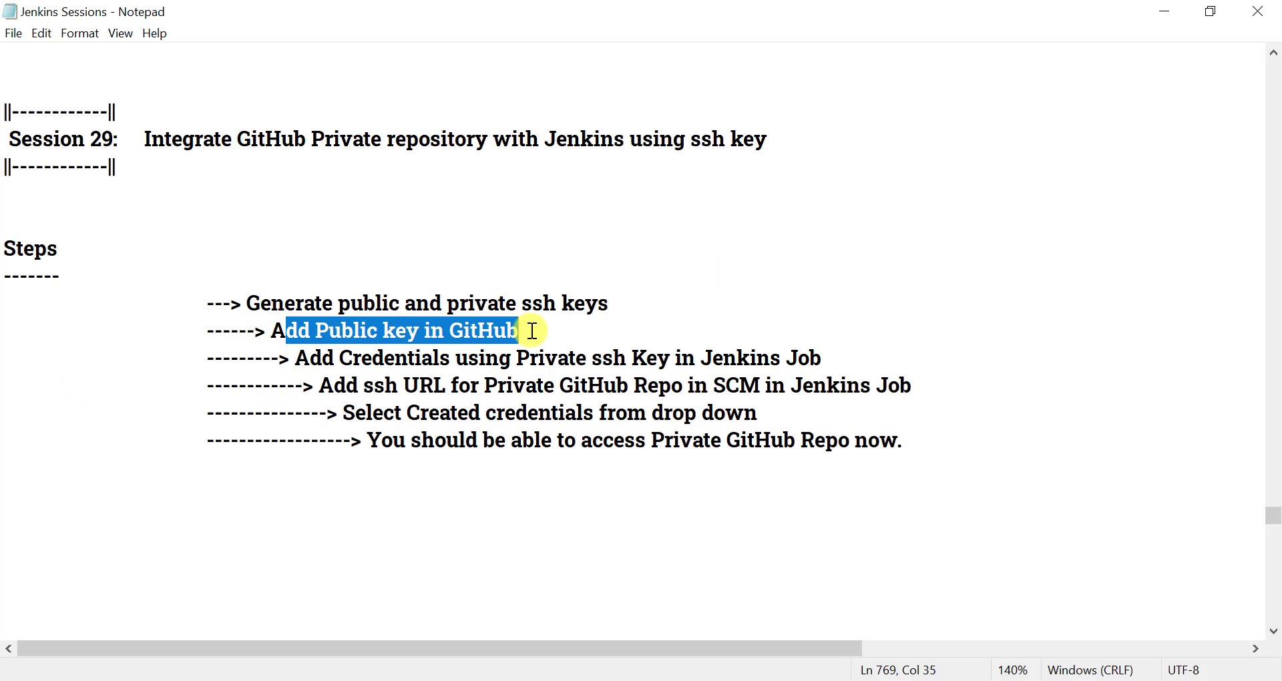
Switch to Chrome and open the form for a new SSH key in the GitHub account settings
{"action": "left_click", "coordinate": [586, 679]}
{"action": "left_click", "coordinate": [1222, 137]}
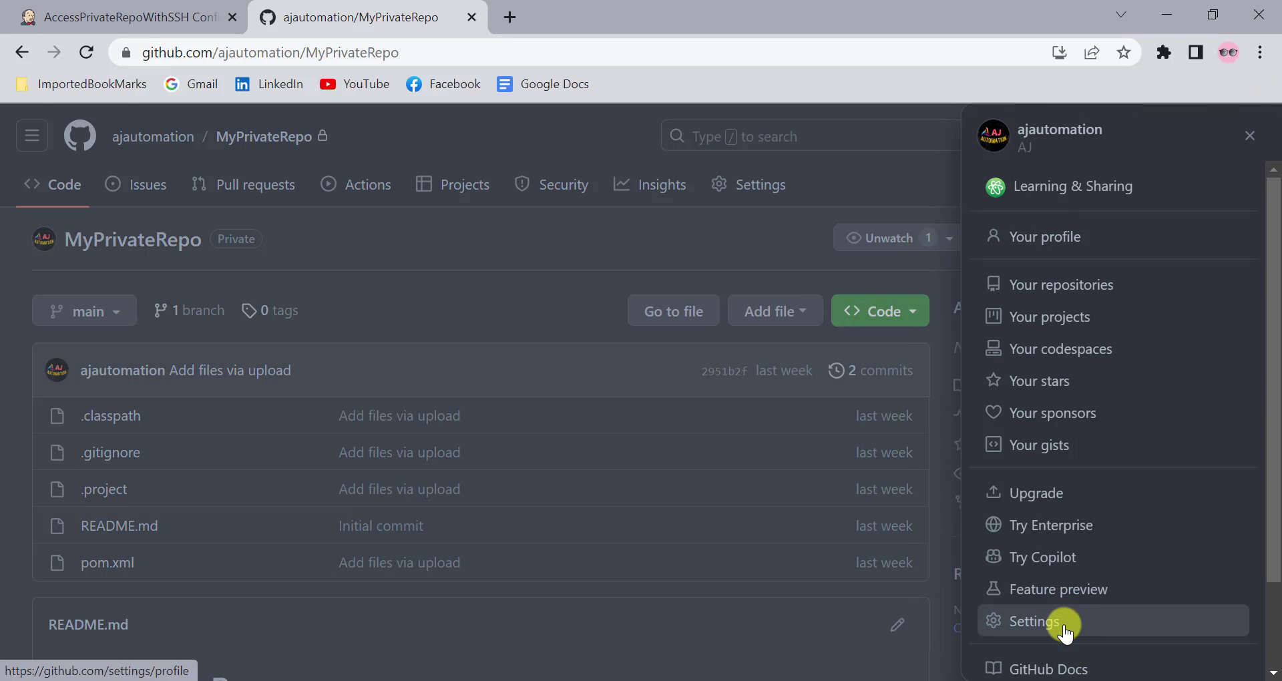
{"action": "left_click", "coordinate": [1064, 628]}
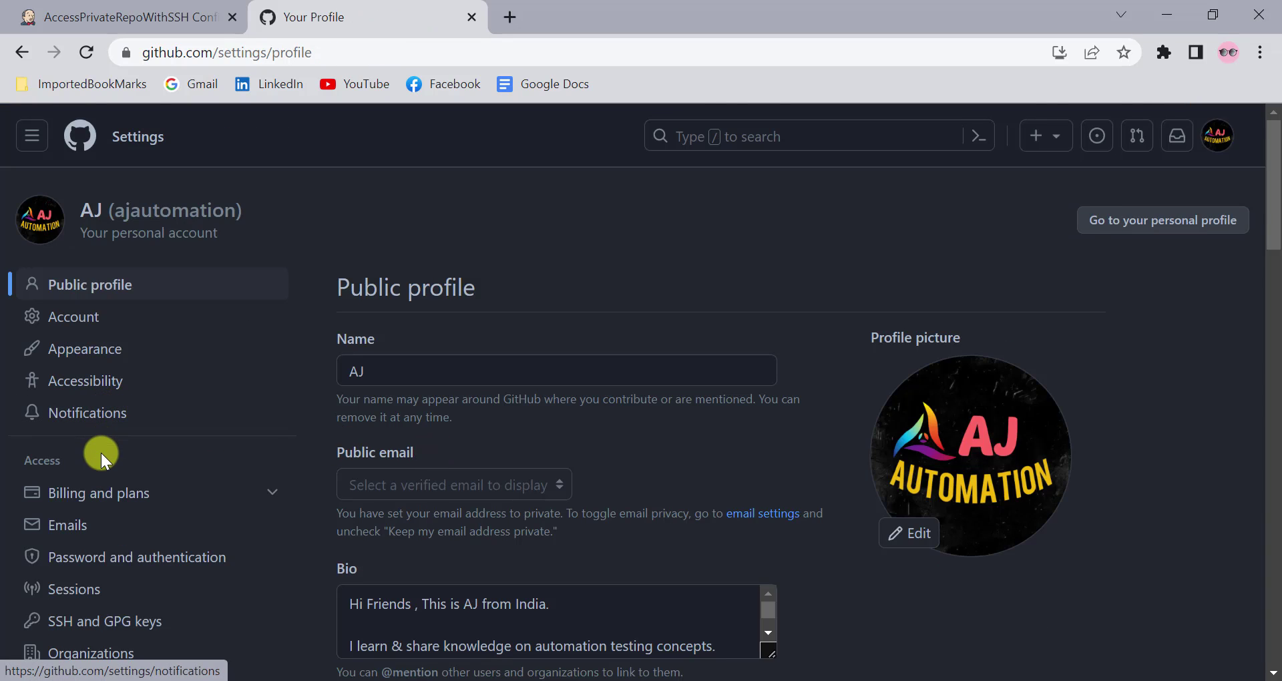
{"action": "scroll", "coordinate": [101, 452], "scroll_direction": "down", "scroll_amount": 1}
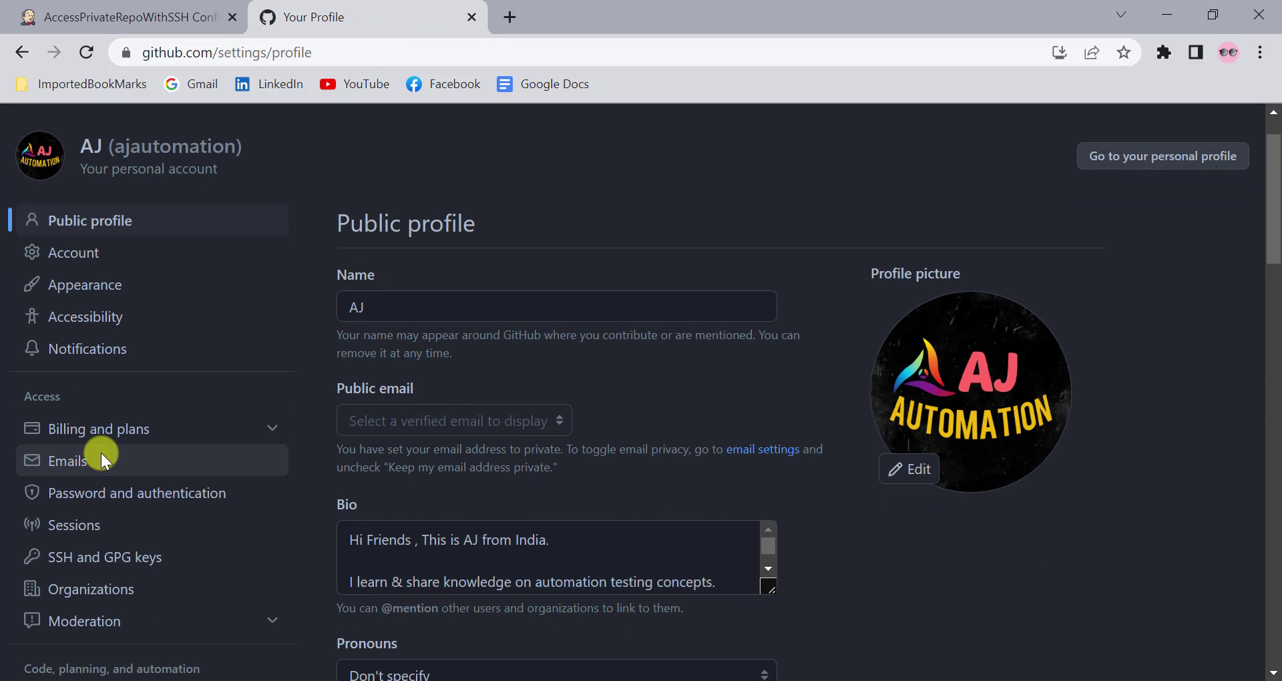
{"action": "left_click", "coordinate": [90, 560]}
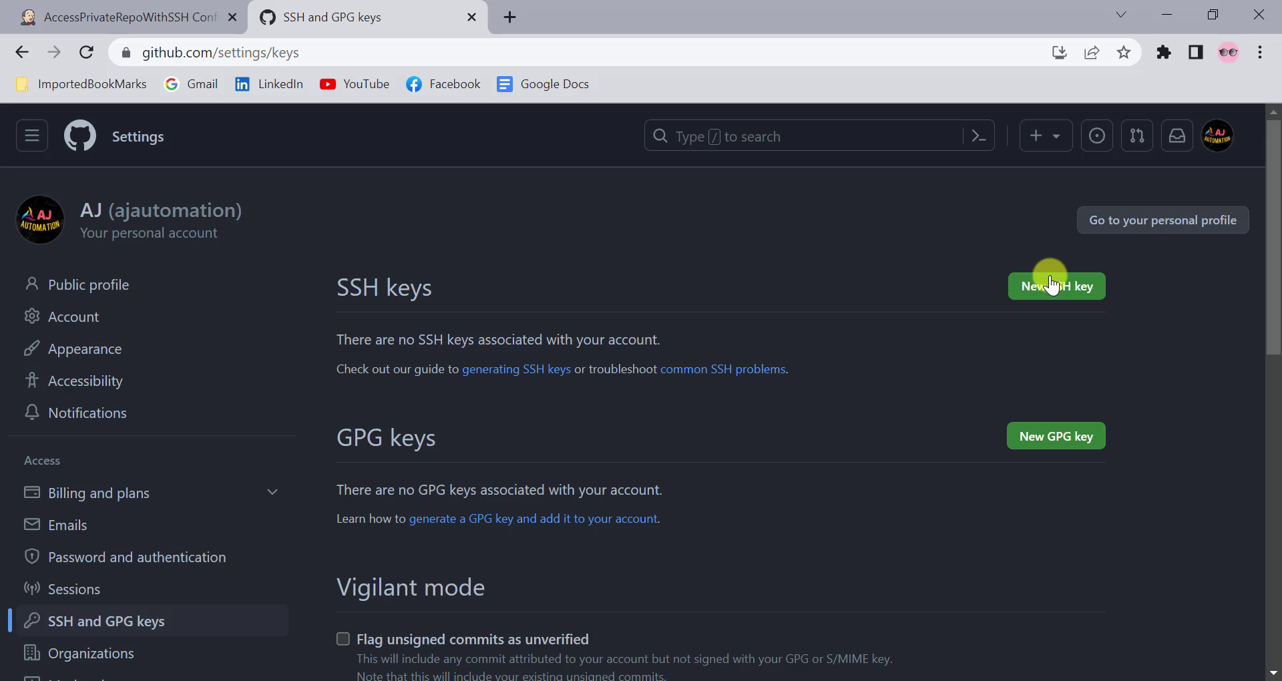
{"action": "left_click", "coordinate": [1054, 293]}
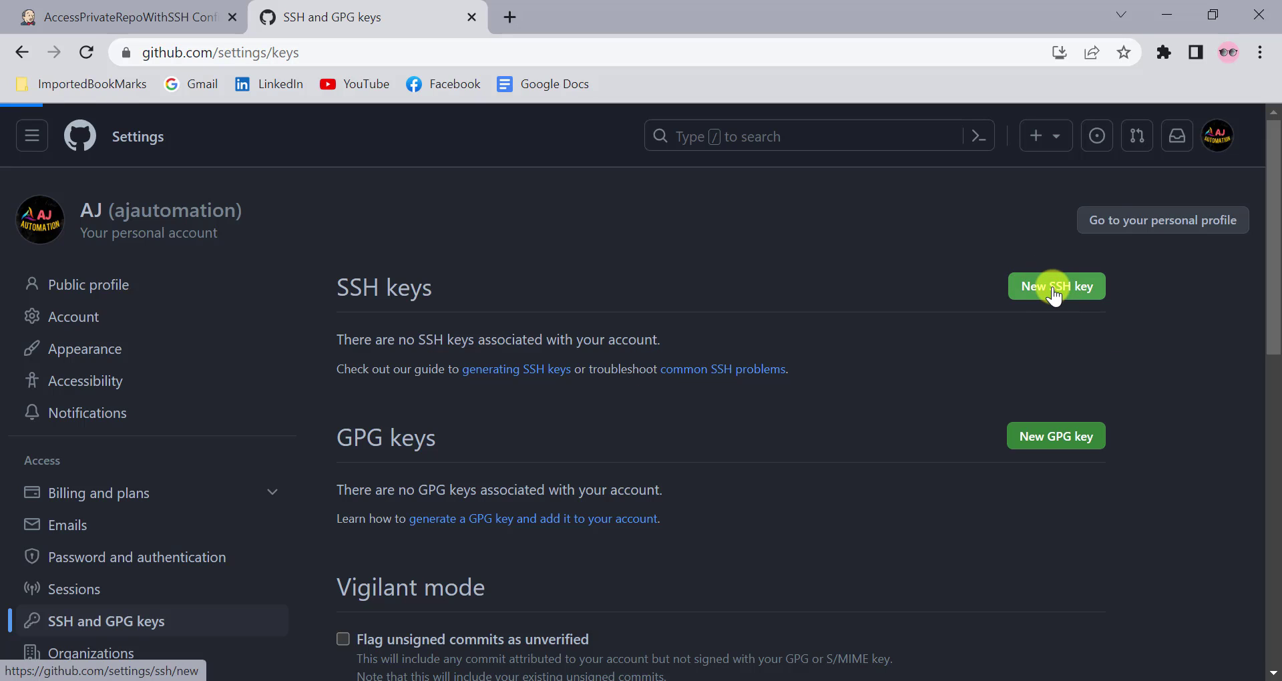
Title the new SSH key Mykey
{"action": "left_click", "coordinate": [404, 380]}
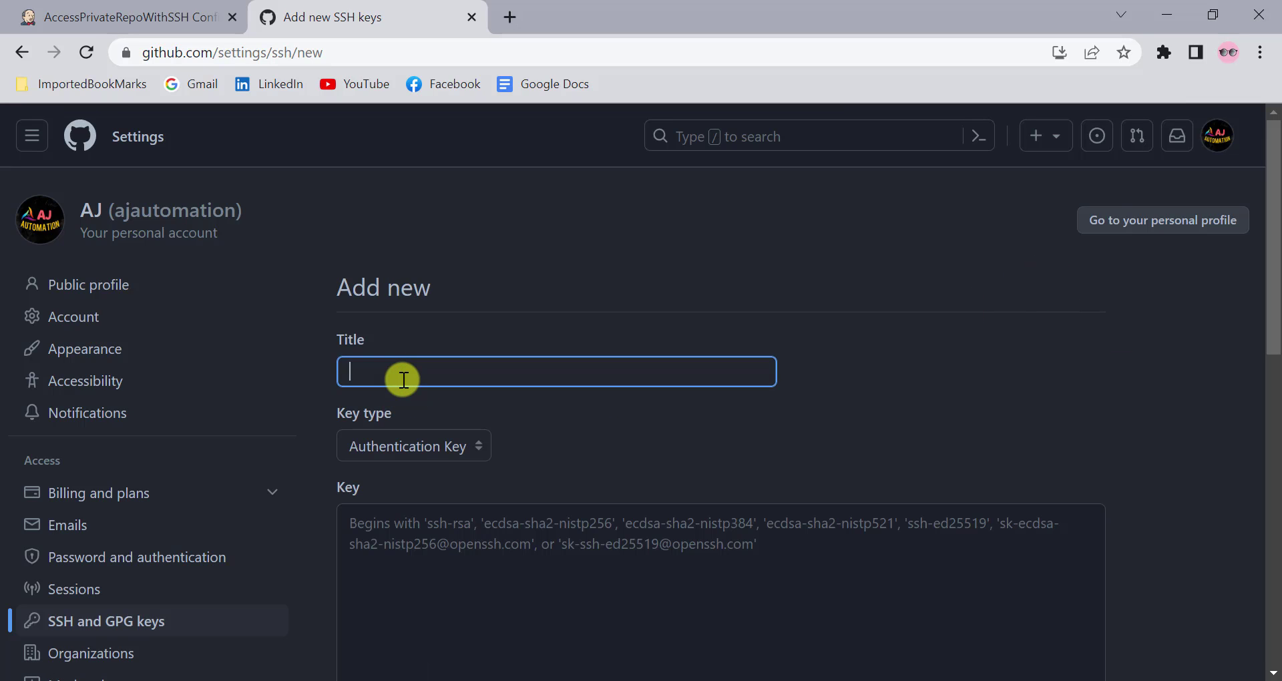
{"action": "type", "text": "Mykey"}
{"action": "scroll", "coordinate": [472, 498], "scroll_direction": "down", "scroll_amount": 1}
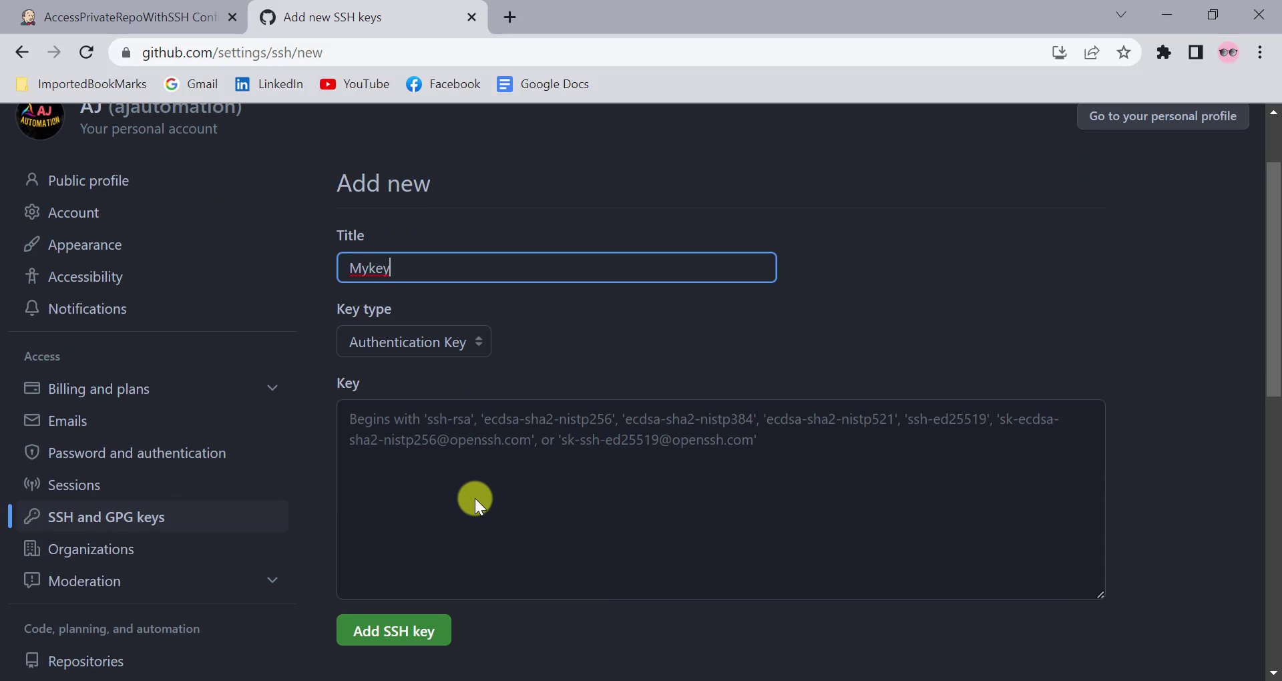
Open the public key file mykey.pub from the .ssh folder in Notepad++ and copy its entire contents
{"action": "left_click", "coordinate": [447, 454]}
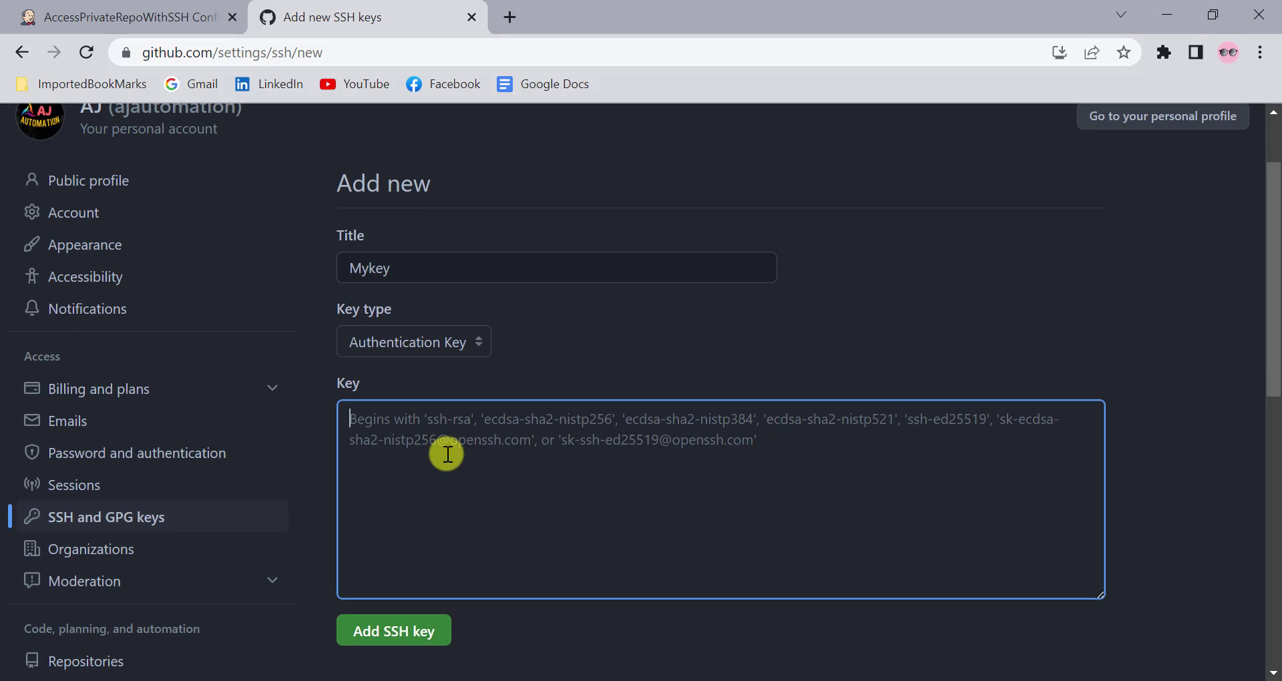
{"action": "key", "text": "alt+Tab"}
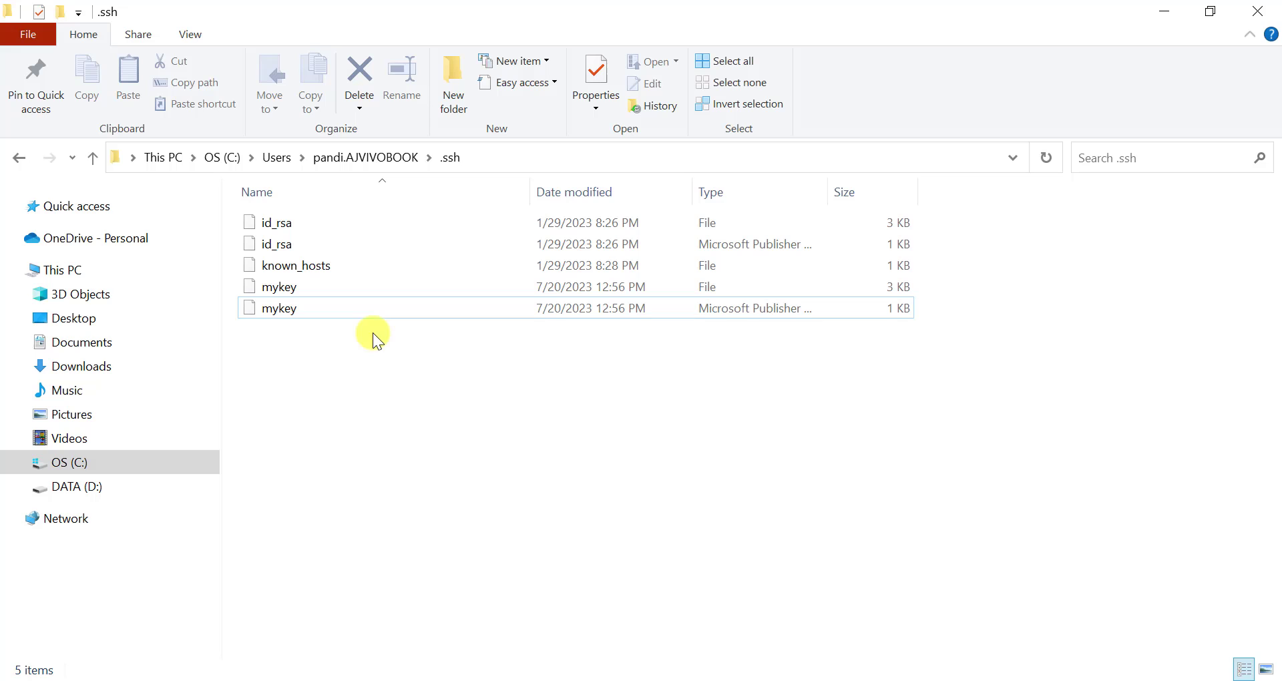
{"action": "left_click", "coordinate": [291, 307]}
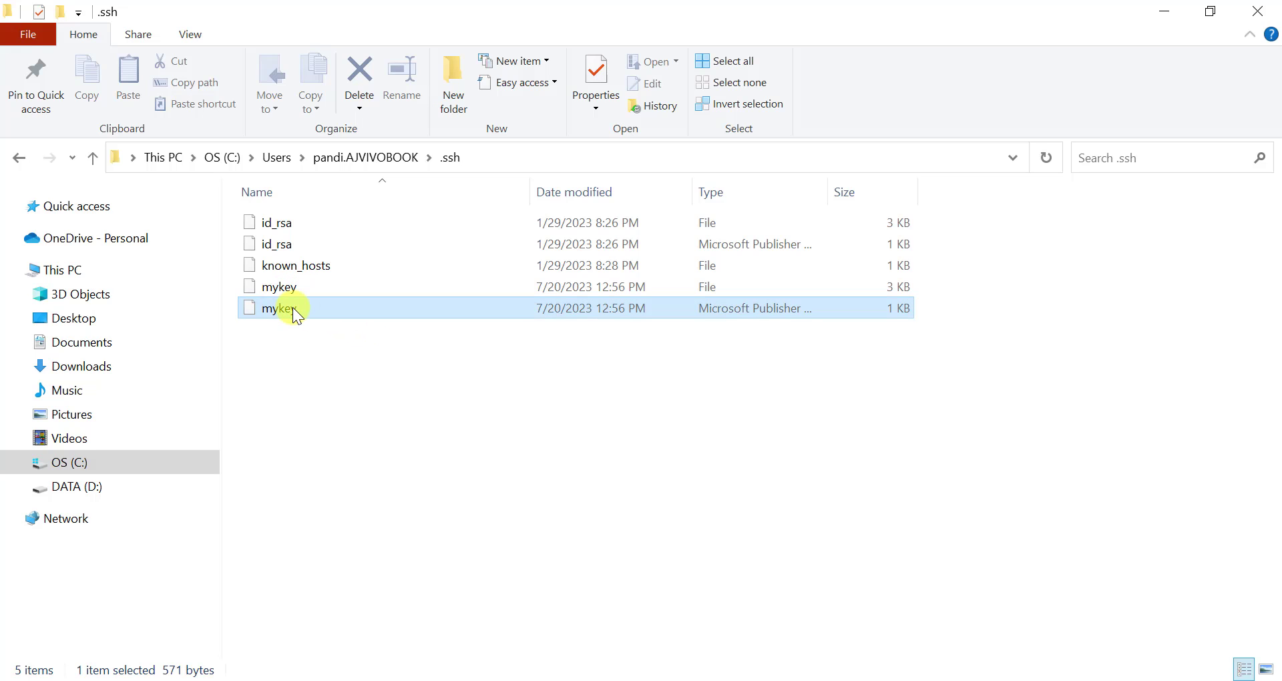
{"action": "right_click", "coordinate": [295, 312]}
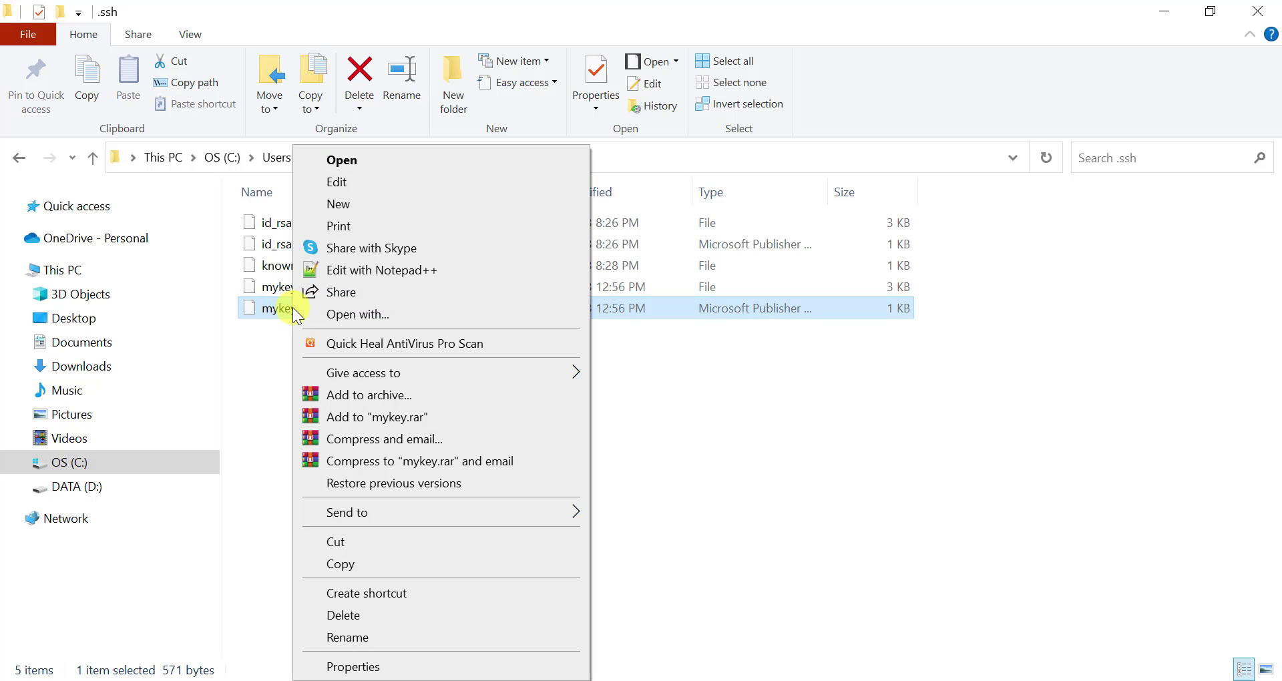
{"action": "left_click", "coordinate": [409, 273]}
{"action": "key", "text": "ctrl+a"}
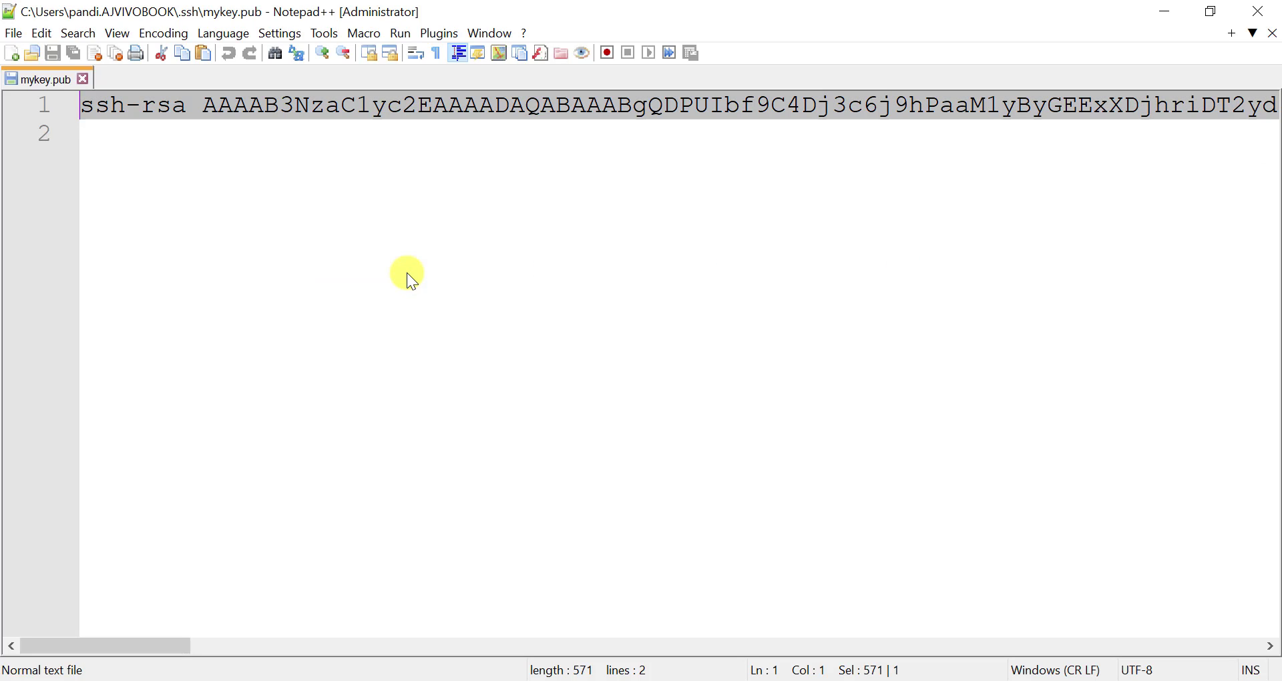
Paste the copied public key into GitHub's Key field and add the SSH key to the account
{"action": "key", "text": "alt+Tab"}
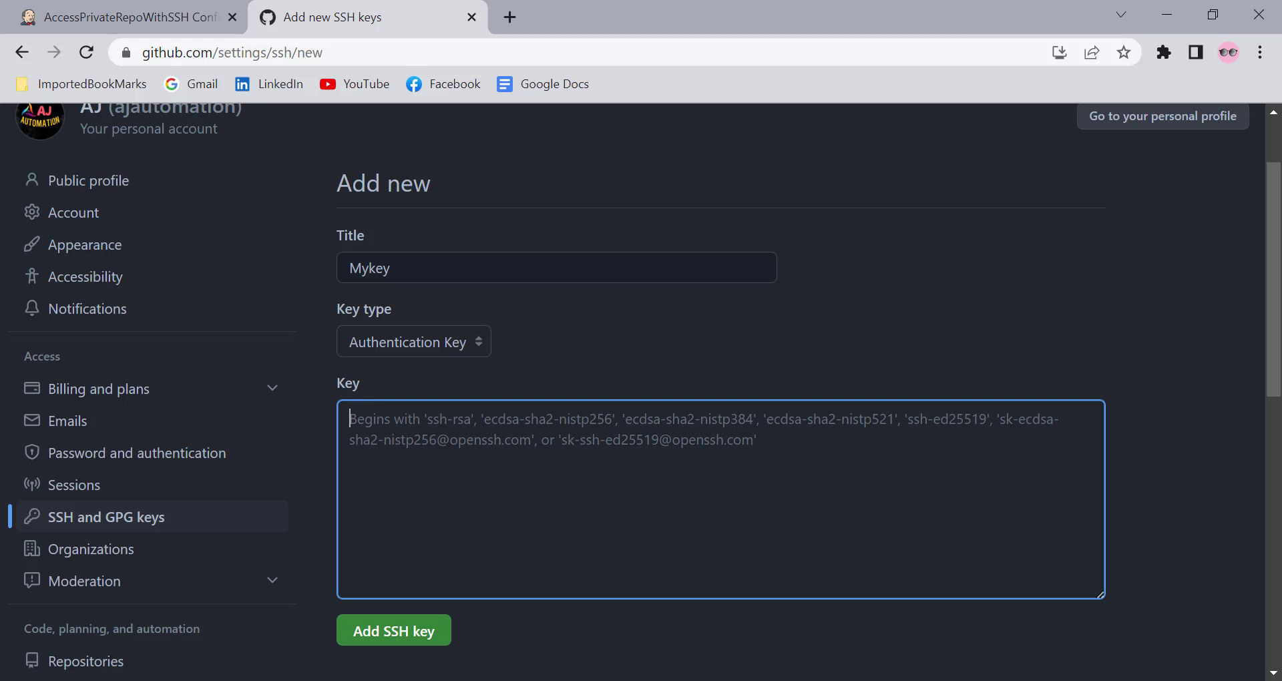
{"action": "left_click", "coordinate": [435, 467]}
{"action": "key", "text": "ctrl+v"}
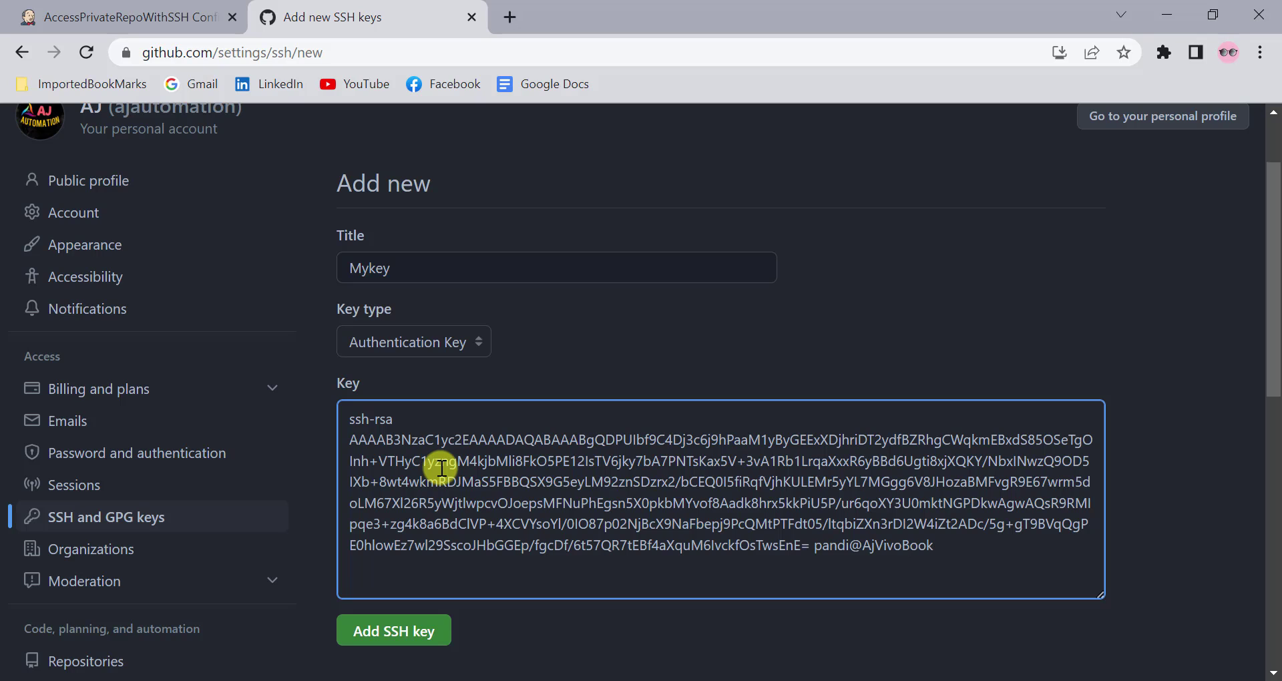
{"action": "left_click", "coordinate": [393, 633]}
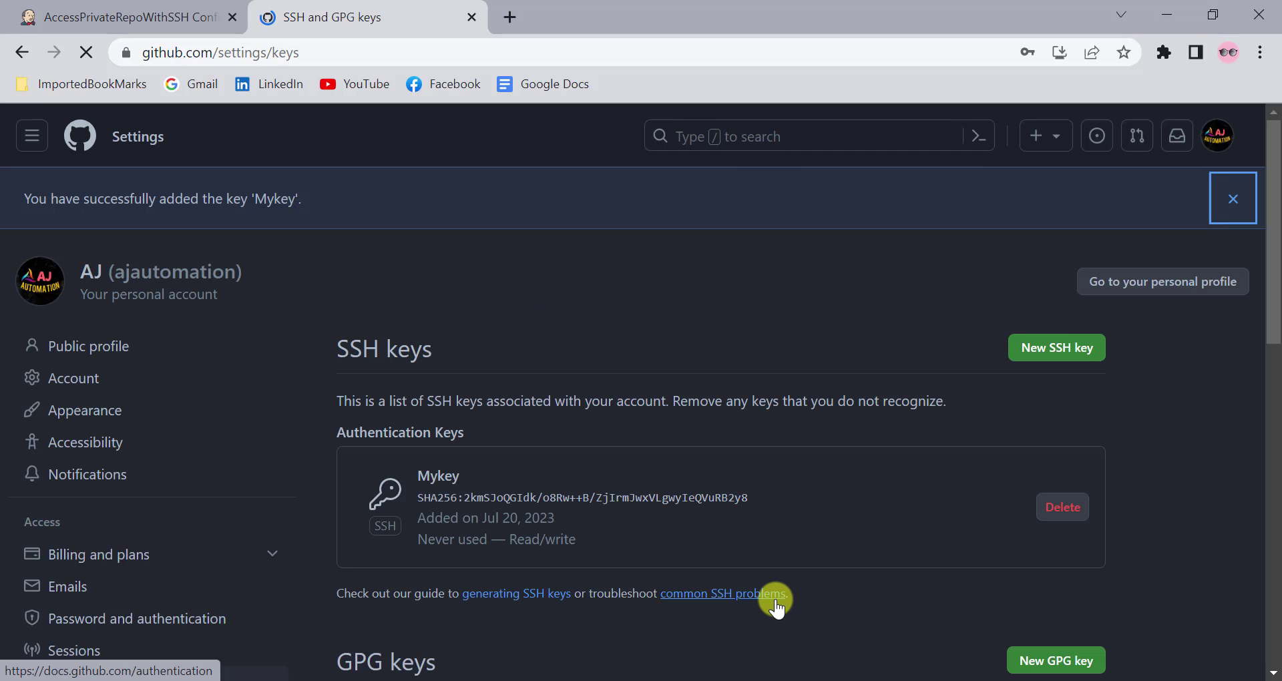
{"action": "scroll", "coordinate": [694, 401], "scroll_direction": "down", "scroll_amount": 1}
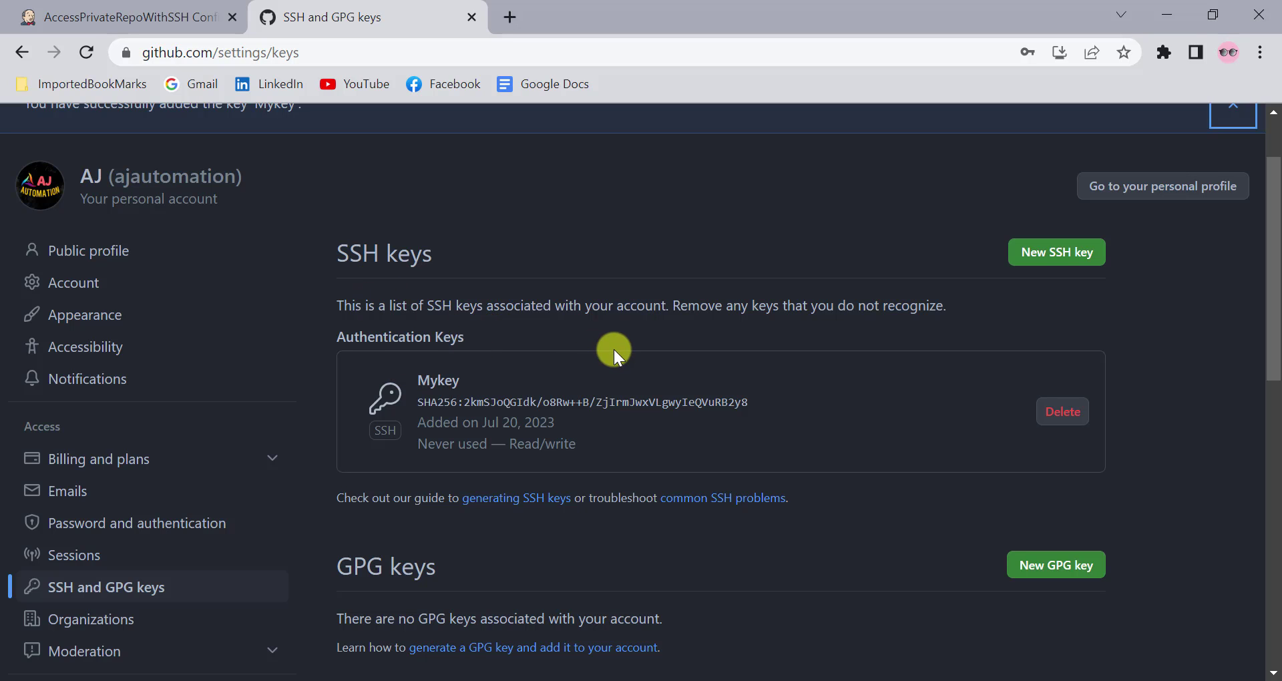
Check the Jenkins credentials step in the notes and switch to the AccessPrivateRepoWithSSH job's Source Code Management configuration in Chrome
{"action": "left_click", "coordinate": [631, 680]}
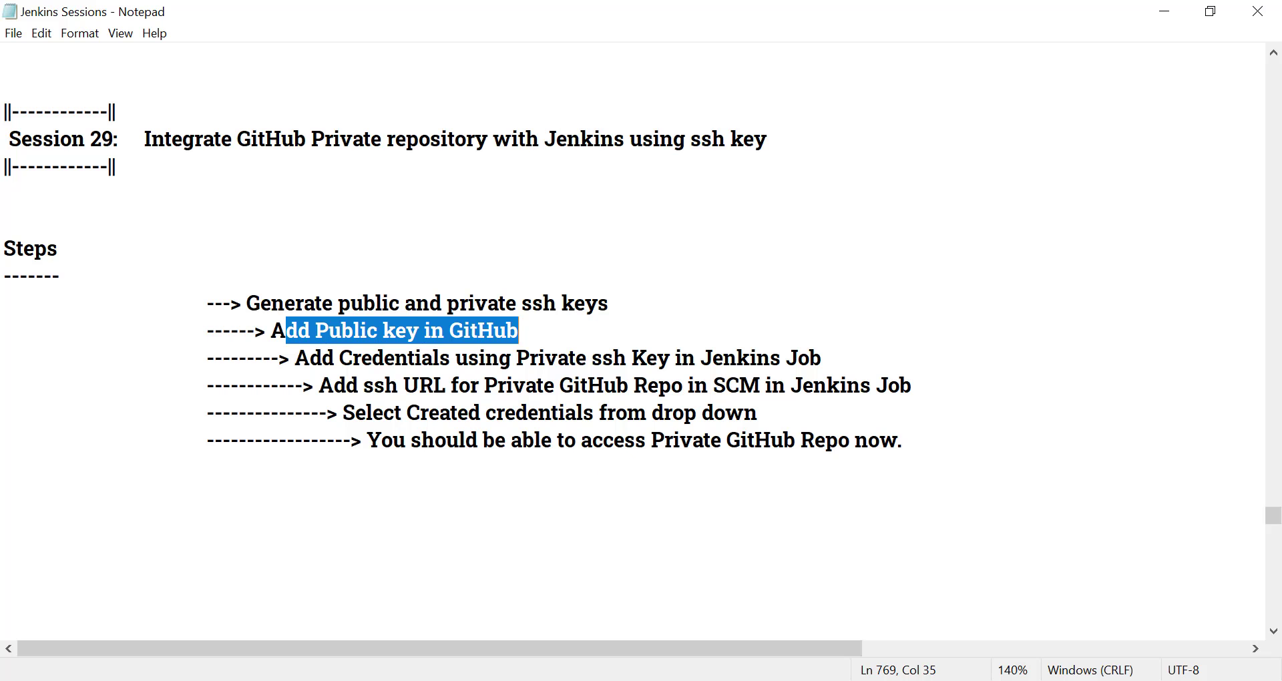
{"action": "left_click", "coordinate": [351, 356]}
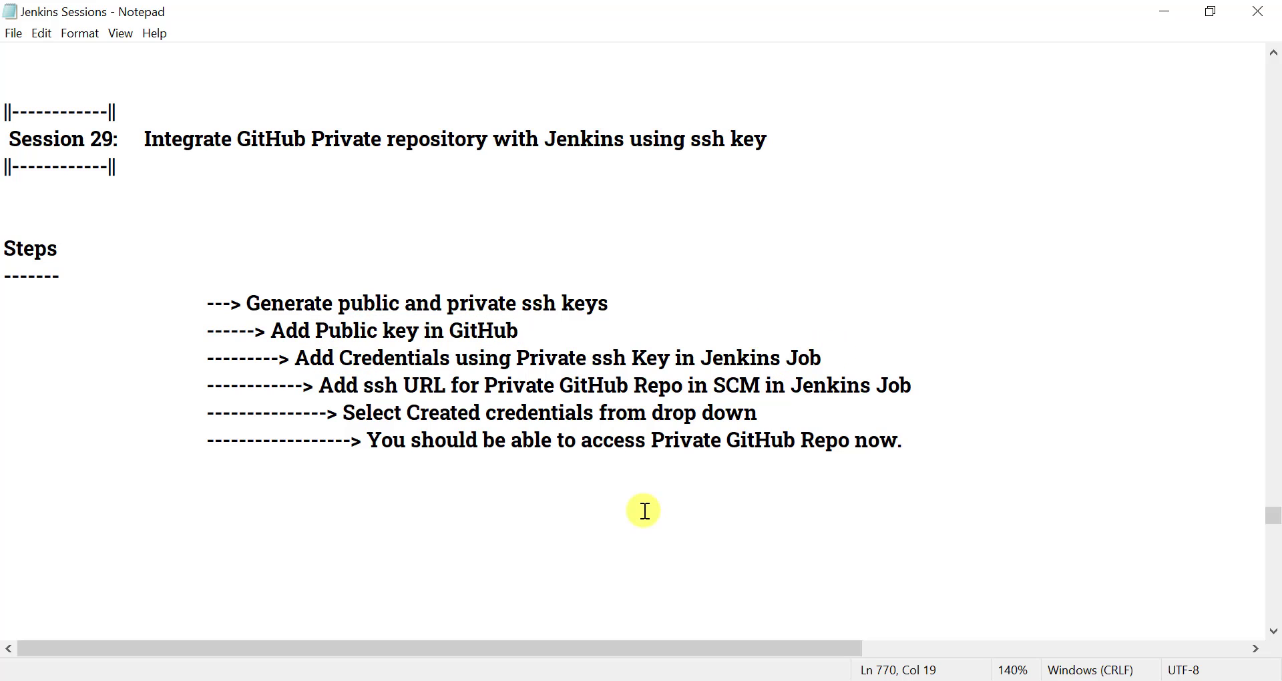
{"action": "left_click", "coordinate": [638, 680]}
{"action": "left_click", "coordinate": [106, 13]}
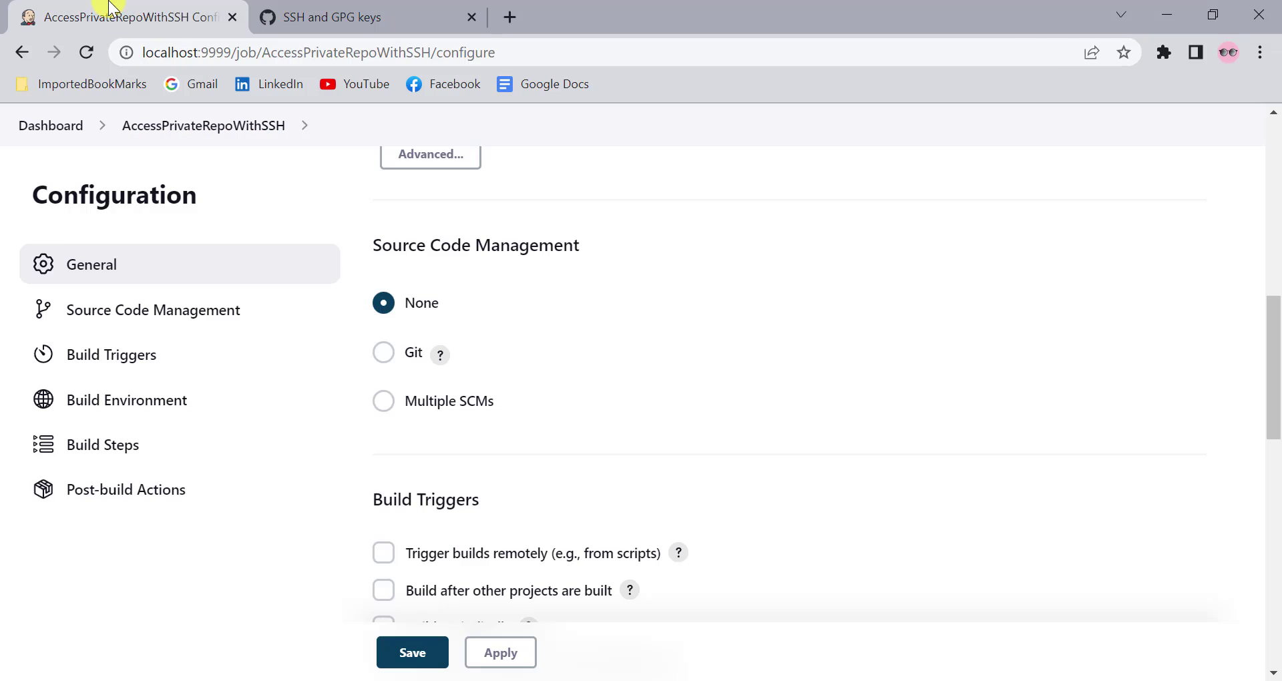
{"action": "scroll", "coordinate": [662, 372], "scroll_direction": "up", "scroll_amount": 3}
{"action": "scroll", "coordinate": [560, 418], "scroll_direction": "down", "scroll_amount": 1}
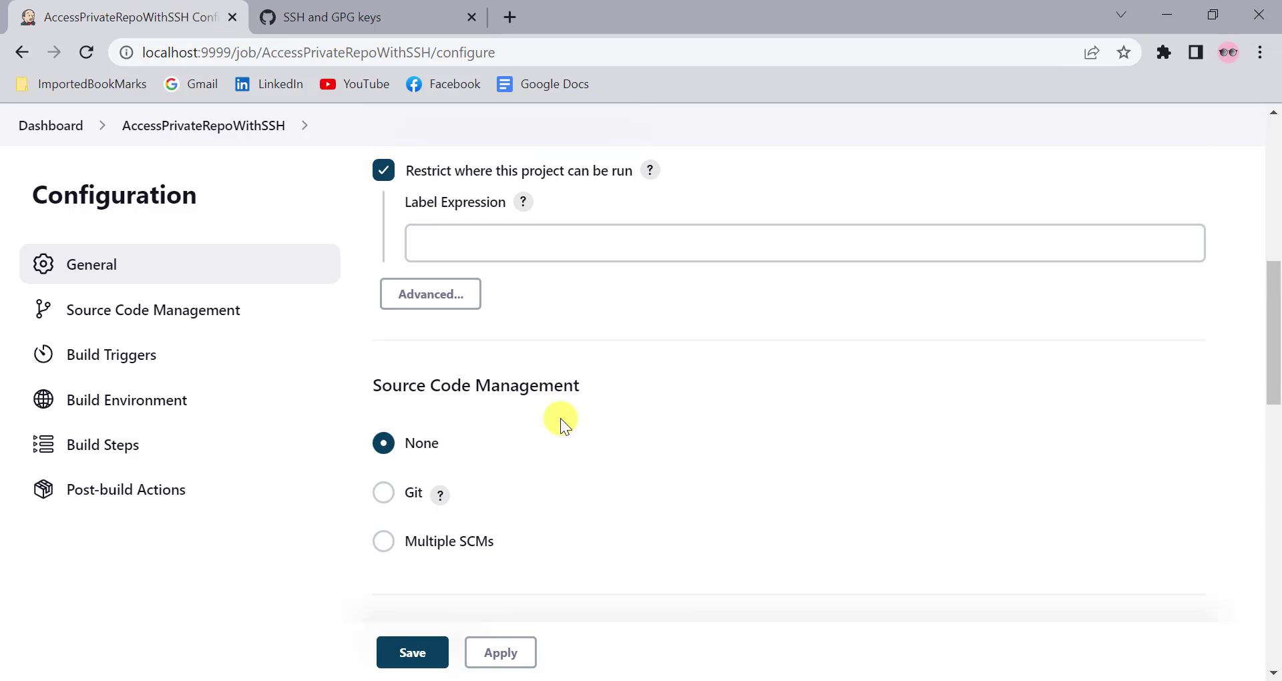
Set the job's source code management to Git and start adding a new Jenkins credential for the repository
{"action": "left_click", "coordinate": [381, 488]}
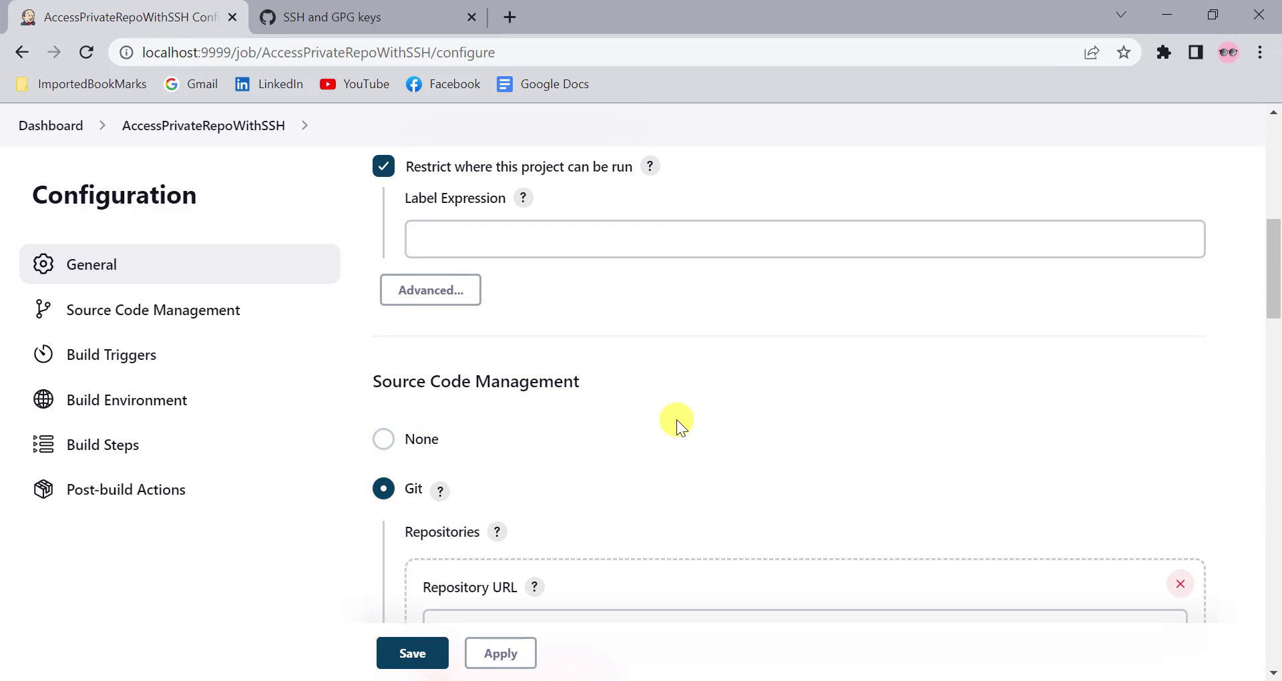
{"action": "scroll", "coordinate": [675, 419], "scroll_direction": "down", "scroll_amount": 3}
{"action": "scroll", "coordinate": [676, 419], "scroll_direction": "down", "scroll_amount": 2}
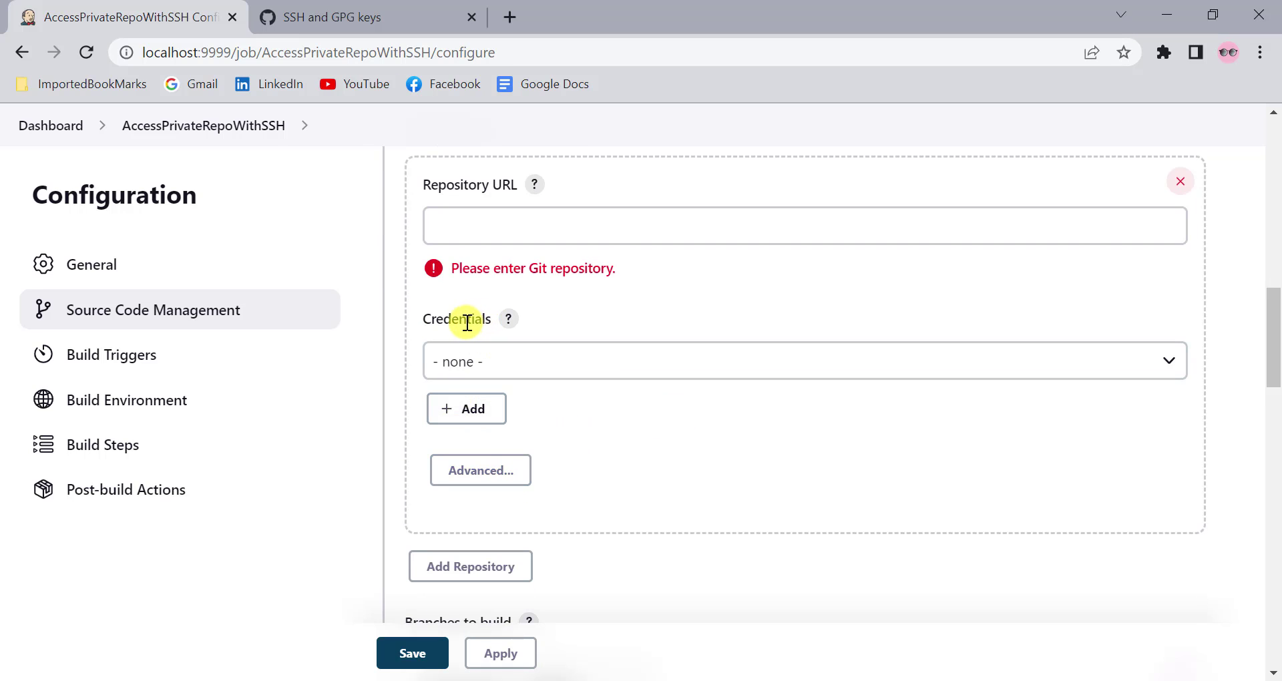
{"action": "left_click", "coordinate": [489, 419]}
{"action": "left_click", "coordinate": [483, 444]}
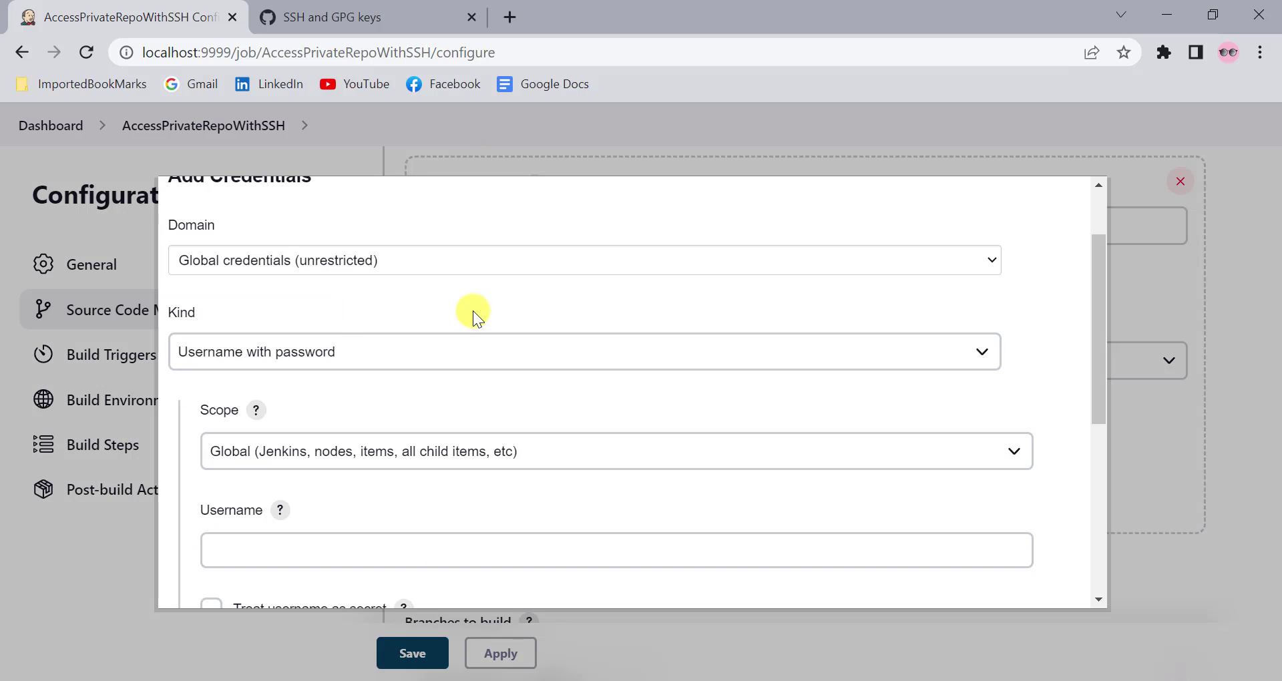
Set the credential's kind to SSH Username with private key, and enter AJ as both its ID and username
{"action": "scroll", "coordinate": [330, 322], "scroll_direction": "down", "scroll_amount": 1}
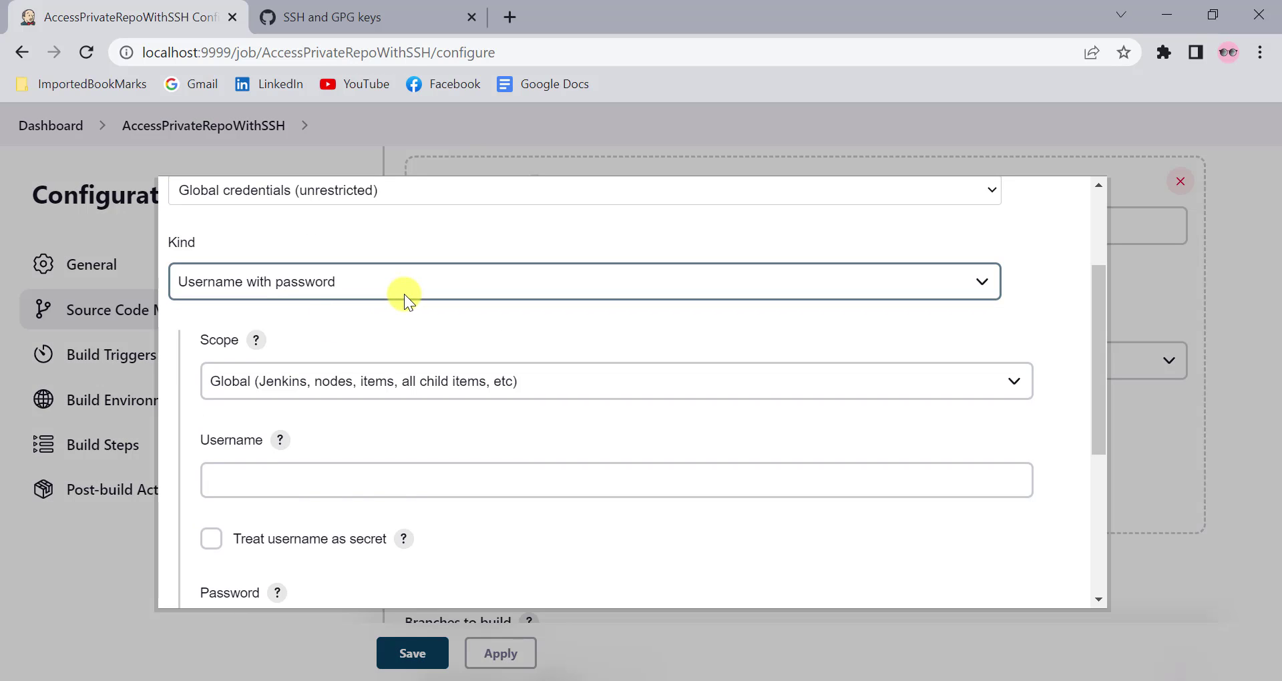
{"action": "left_click", "coordinate": [352, 283]}
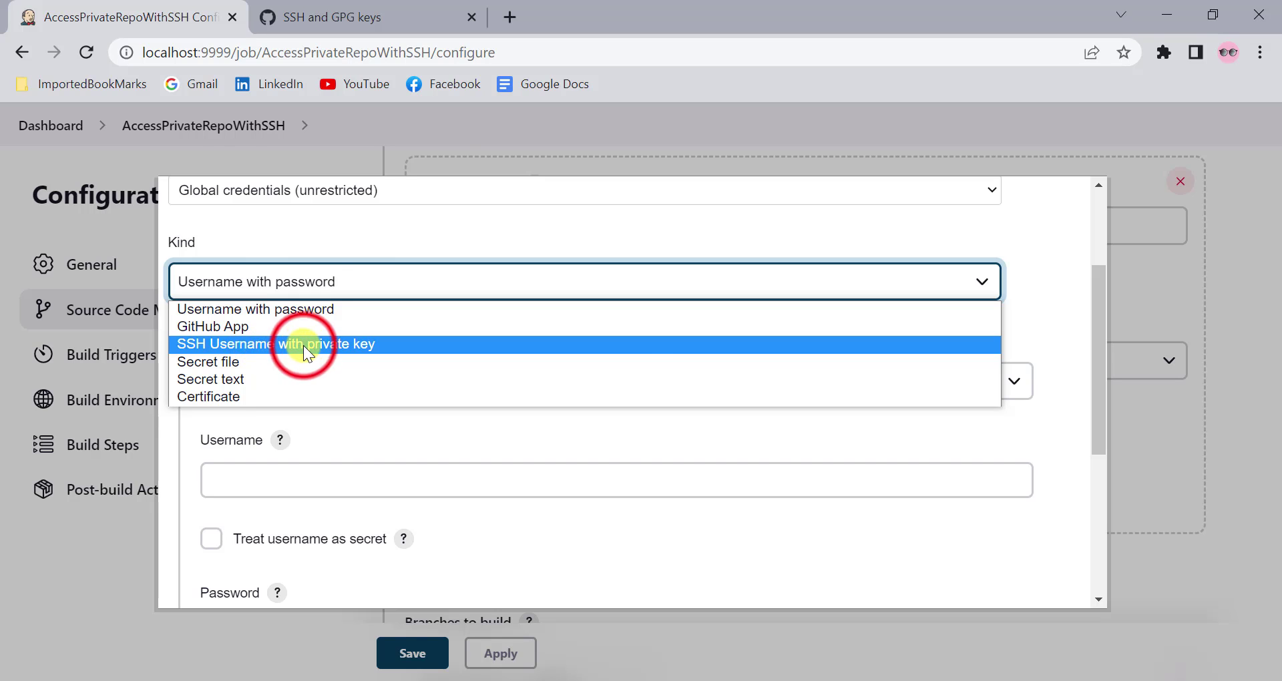
{"action": "left_click", "coordinate": [303, 346]}
{"action": "scroll", "coordinate": [454, 375], "scroll_direction": "down", "scroll_amount": 3}
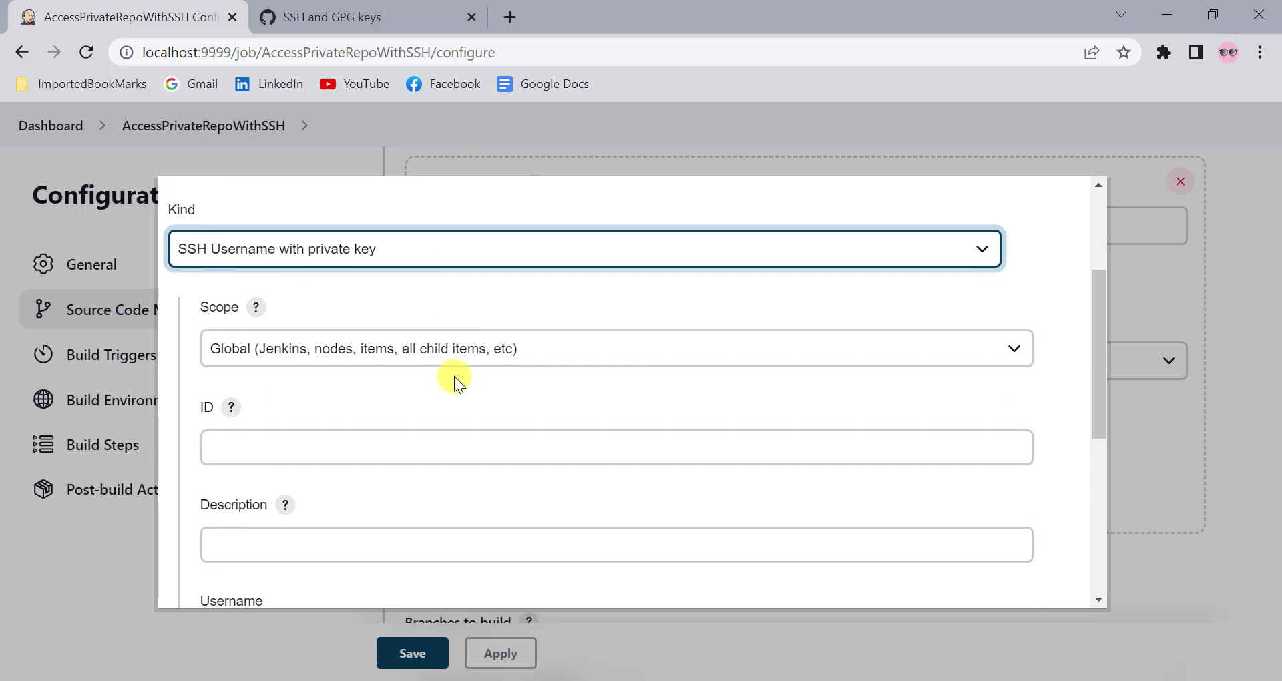
{"action": "scroll", "coordinate": [454, 375], "scroll_direction": "down", "scroll_amount": 2}
{"action": "left_click", "coordinate": [263, 325]}
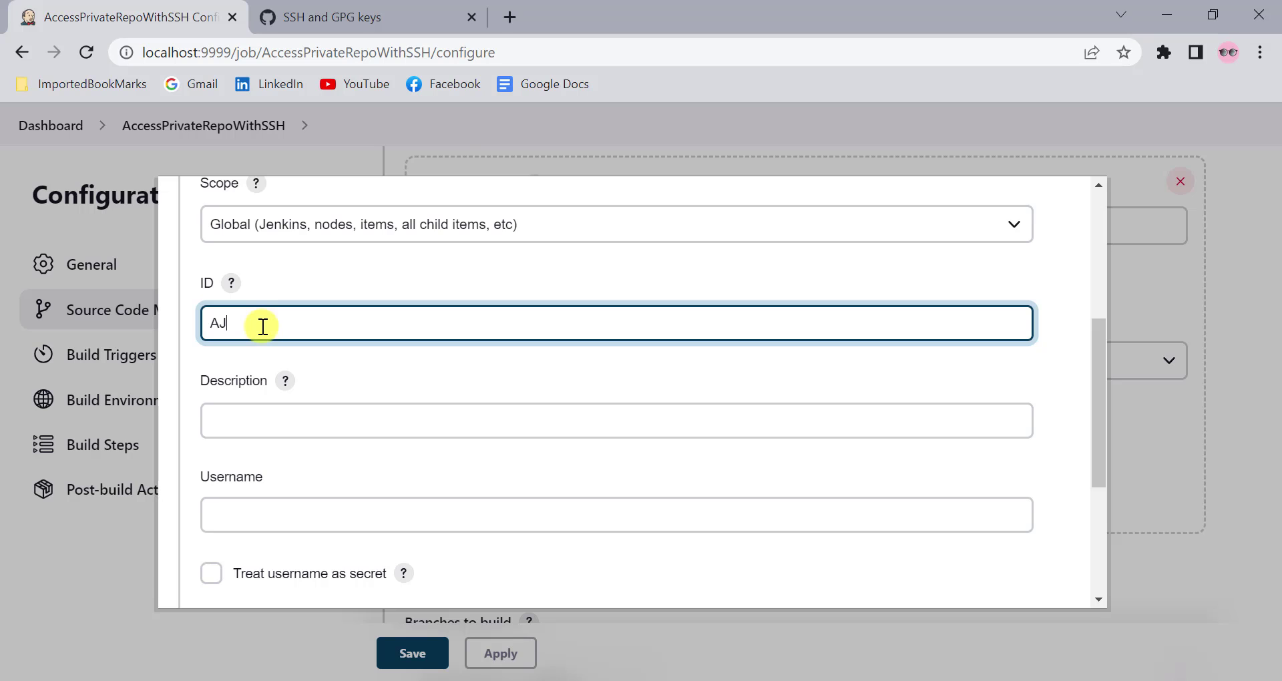
{"action": "left_click", "coordinate": [248, 518]}
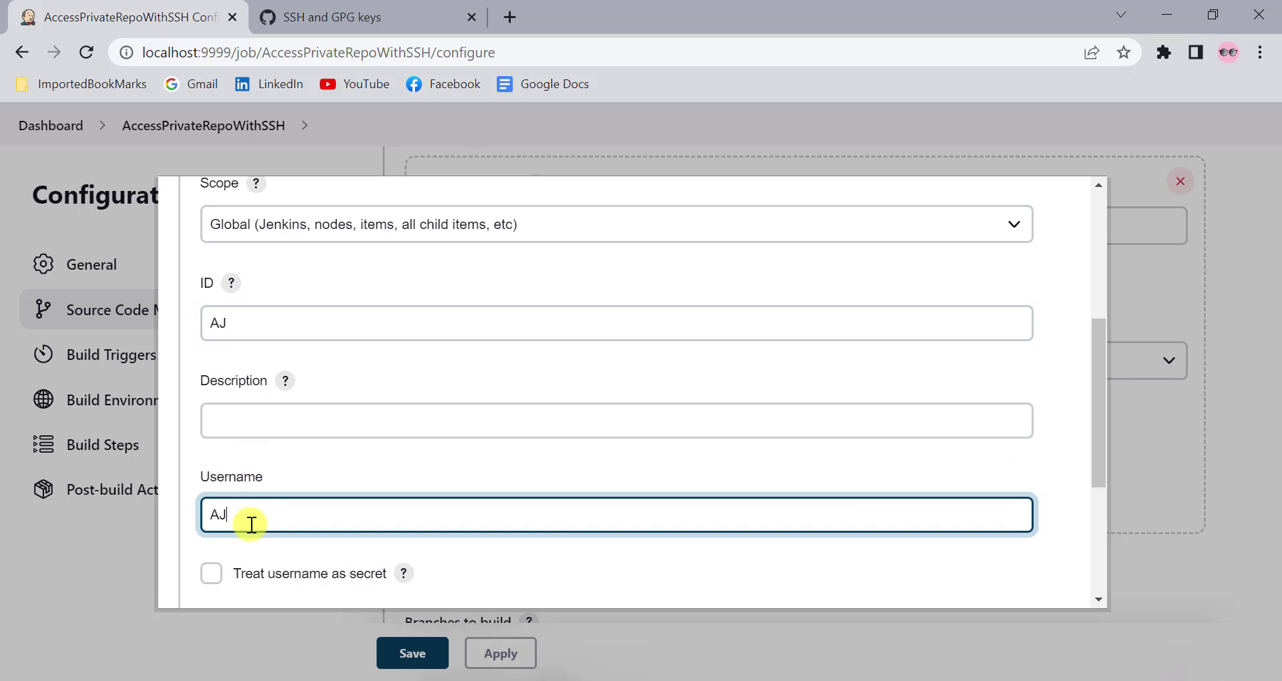
Choose to enter the credential's private key directly and open its key field for a new secret
{"action": "scroll", "coordinate": [257, 514], "scroll_direction": "down", "scroll_amount": 3}
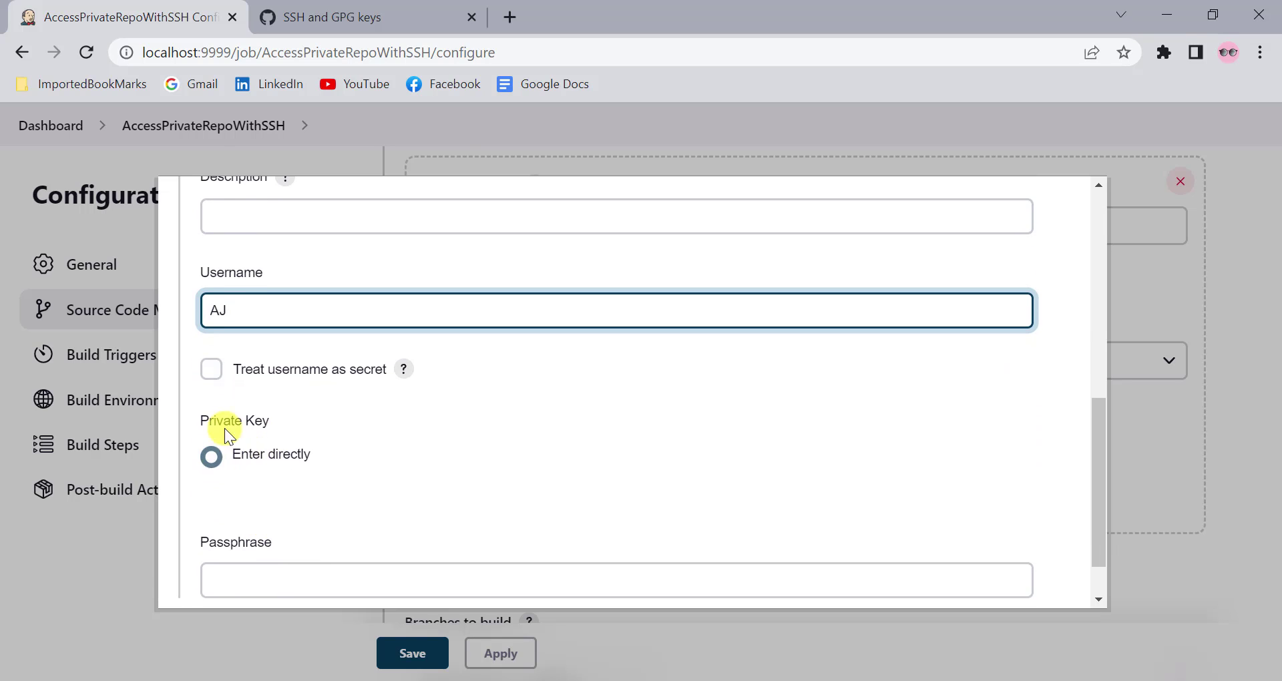
{"action": "left_click", "coordinate": [211, 458]}
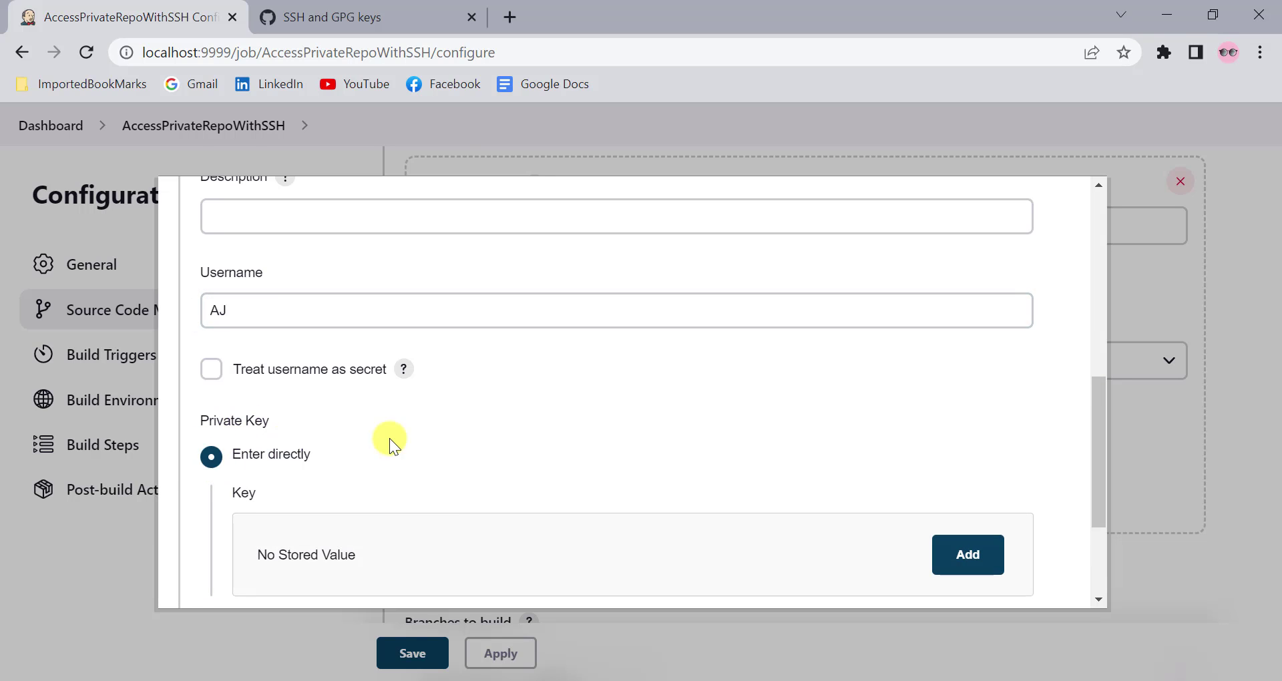
{"action": "scroll", "coordinate": [414, 449], "scroll_direction": "down", "scroll_amount": 3}
{"action": "left_click", "coordinate": [965, 371]}
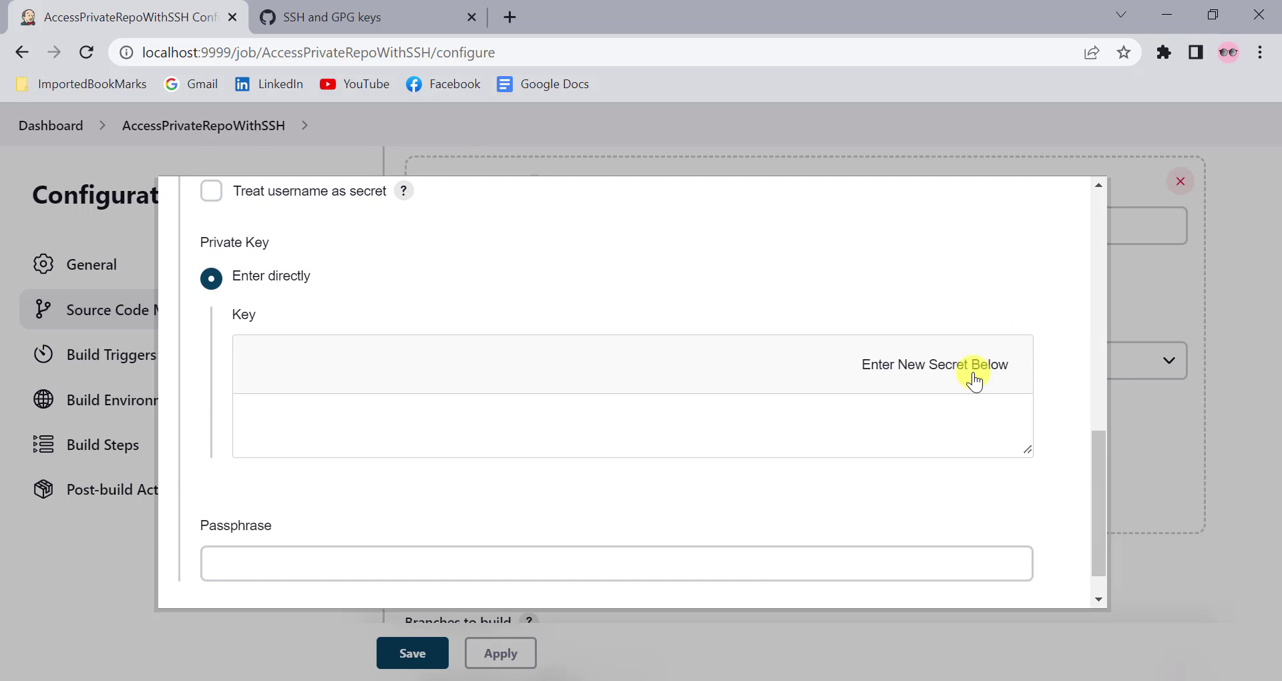
{"action": "left_click", "coordinate": [324, 440]}
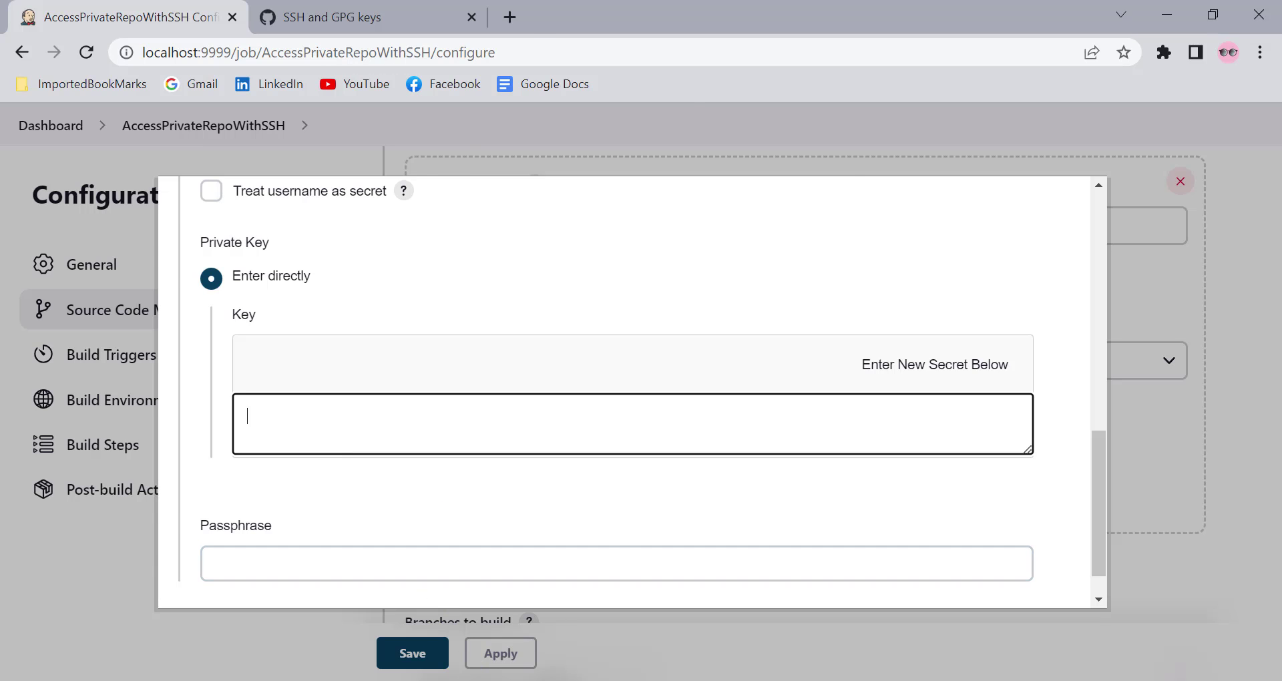
Switch to the .ssh folder, open the private key file mykey in Notepad++ and copy its entire contents
{"action": "key", "text": "alt+Tab"}
{"action": "left_click", "coordinate": [281, 293]}
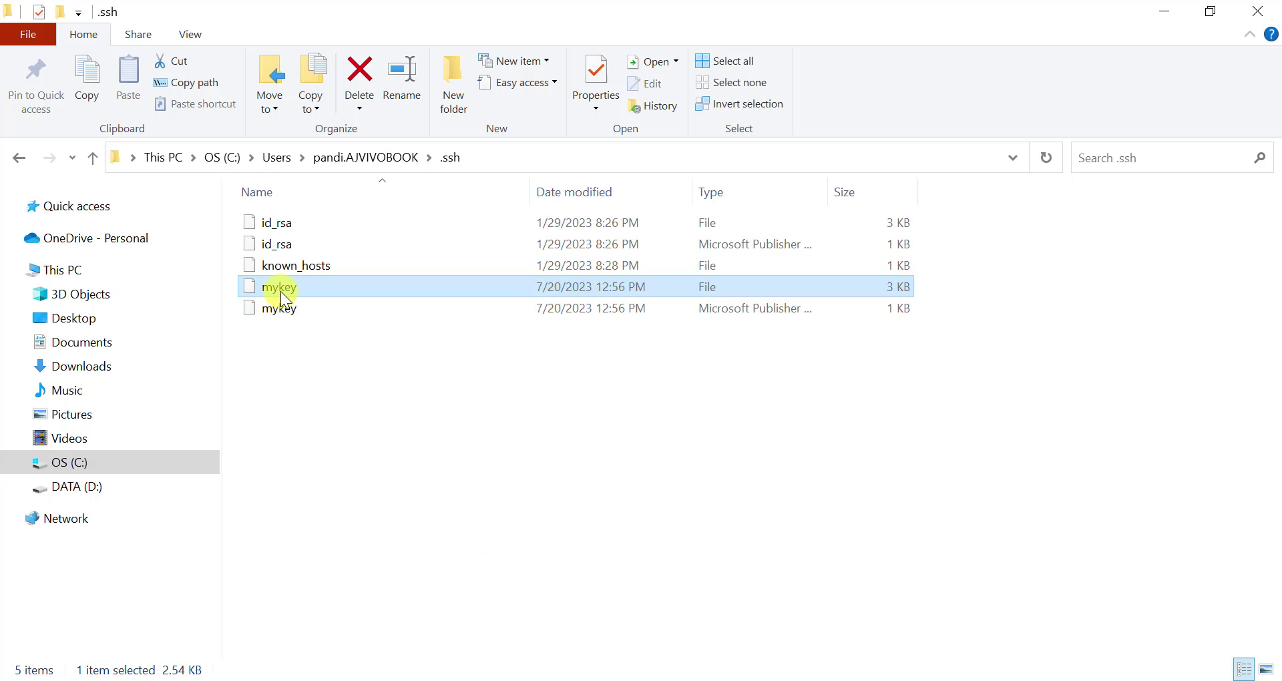
{"action": "right_click", "coordinate": [281, 294]}
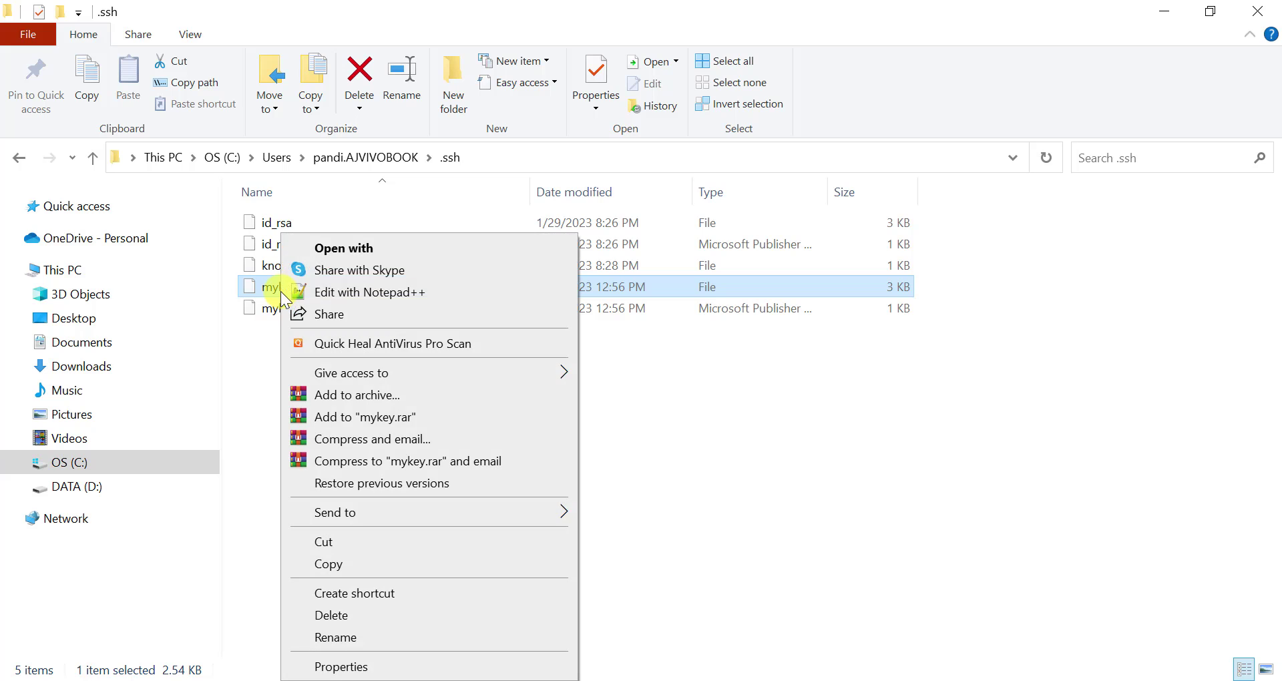
{"action": "left_click", "coordinate": [393, 288]}
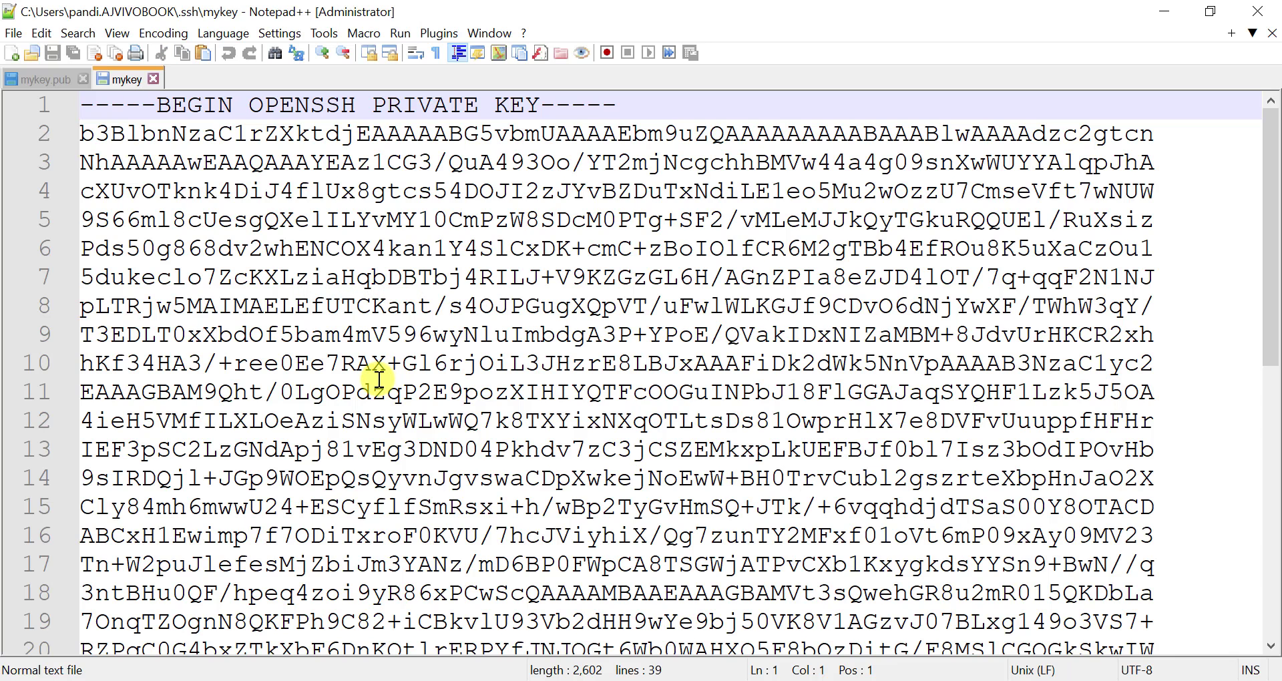
{"action": "key", "text": "ctrl+a"}
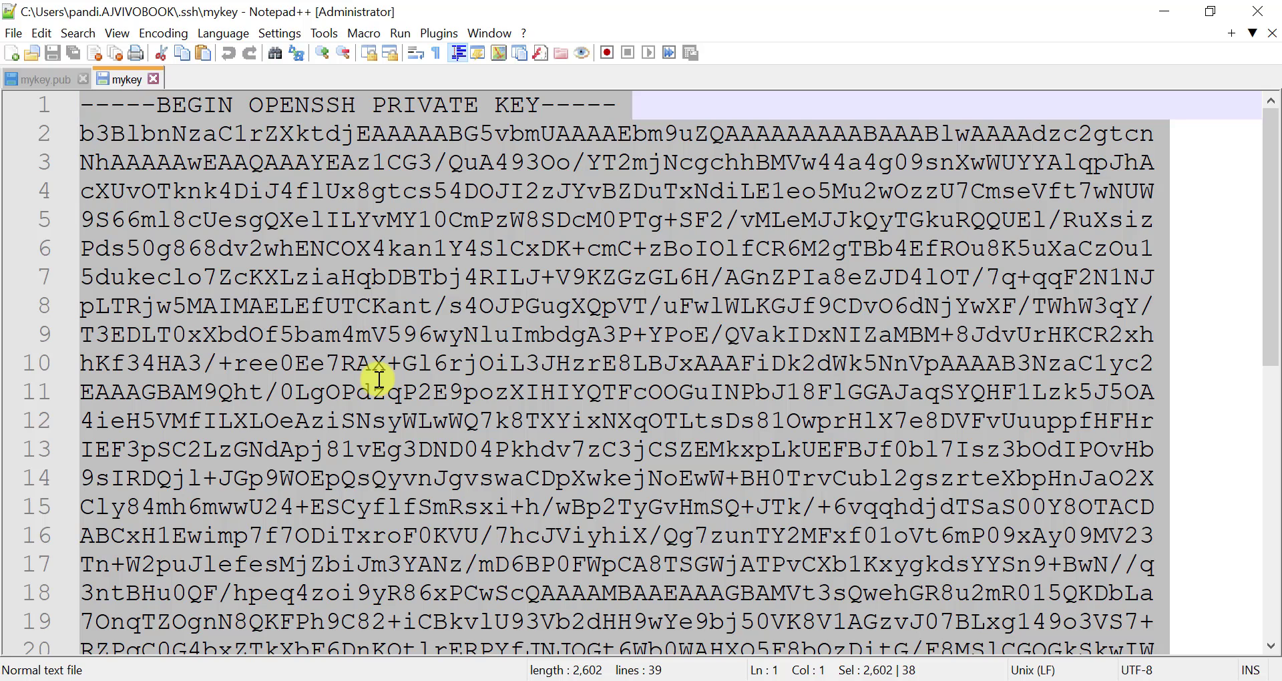
Back in Chrome, paste the copied private key into the Jenkins credential's Key field and add the credential
{"action": "key", "text": "alt+Tab"}
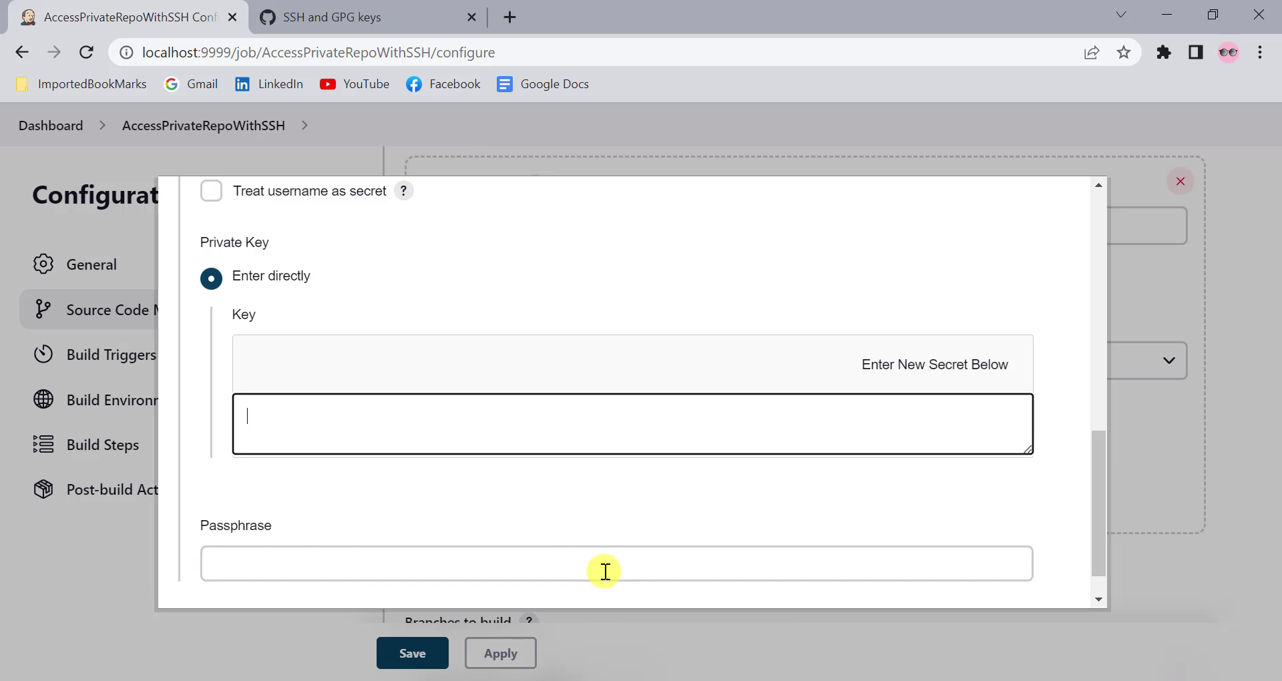
{"action": "key", "text": "ctrl+v"}
{"action": "scroll", "coordinate": [403, 498], "scroll_direction": "down", "scroll_amount": 2}
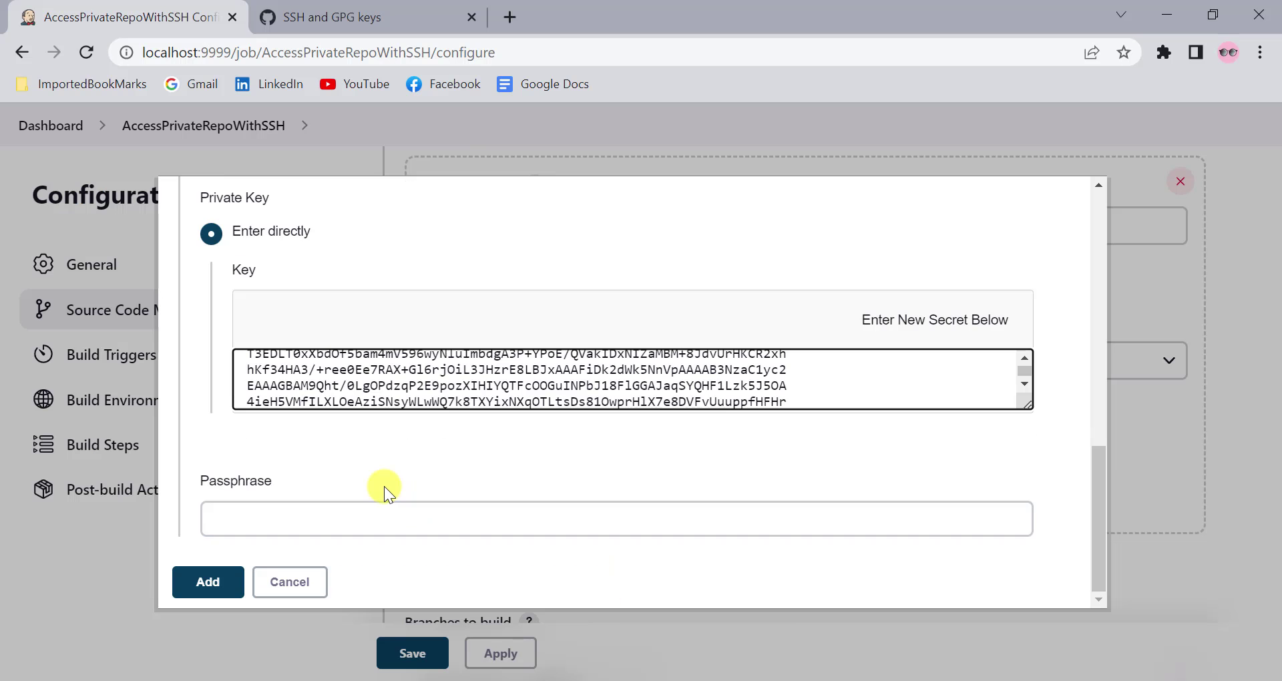
{"action": "left_click", "coordinate": [221, 576]}
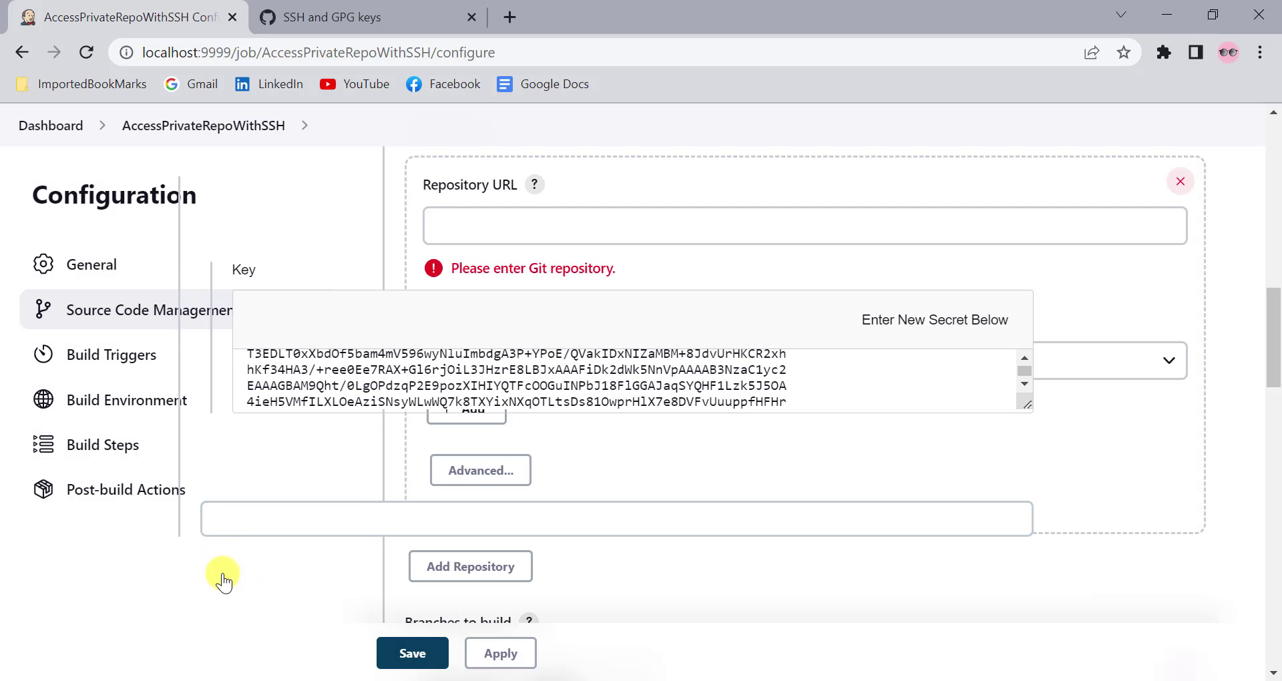
Copy the SSH clone URL of the MyPrivateRepo repository on GitHub
{"action": "left_click", "coordinate": [468, 350]}
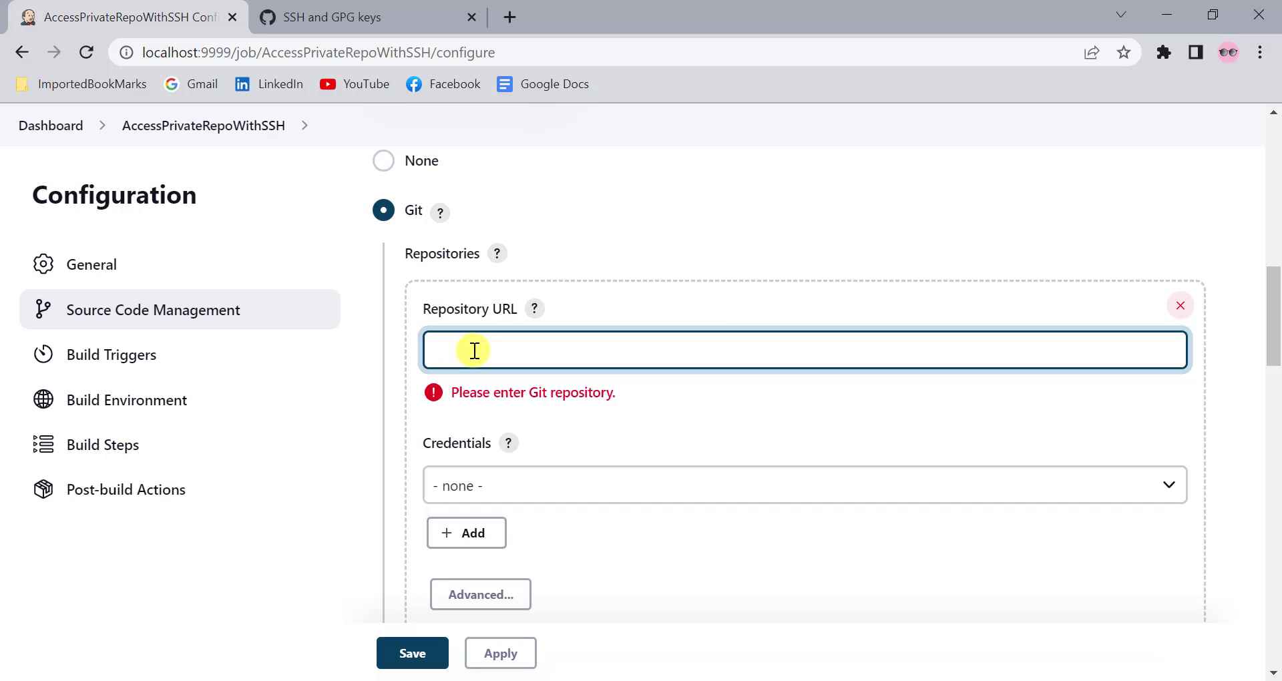
{"action": "left_click", "coordinate": [321, 17]}
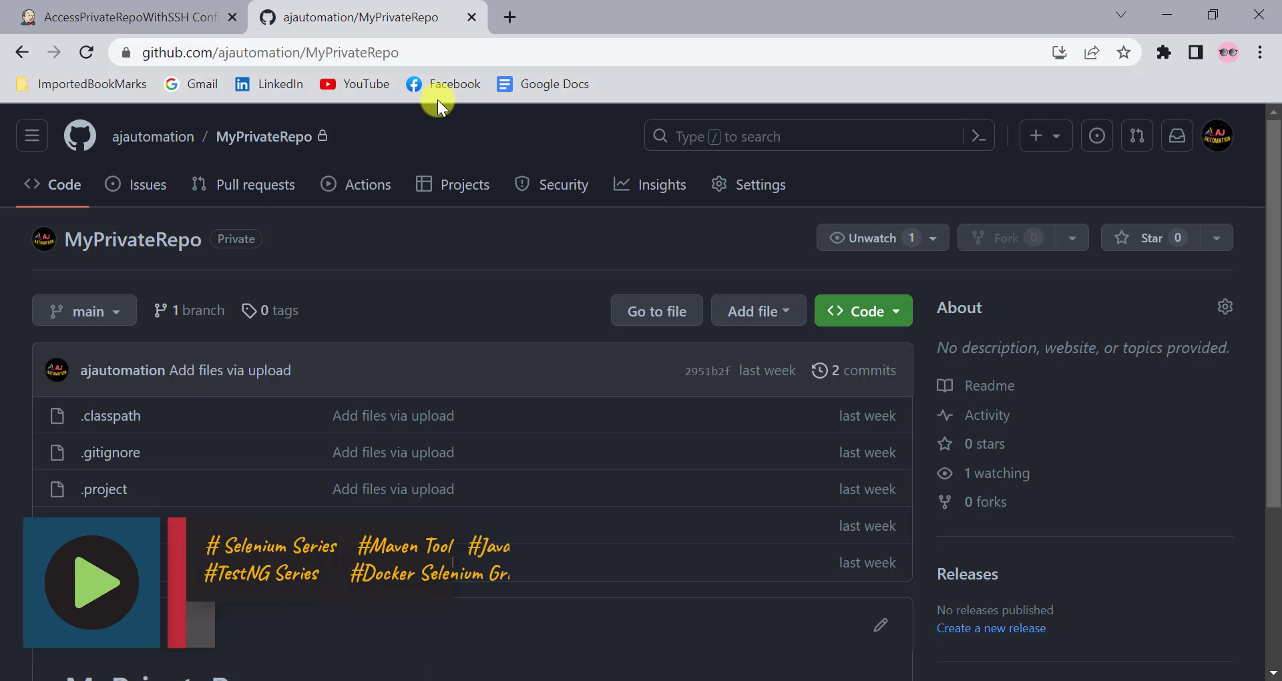
{"action": "left_click", "coordinate": [410, 46]}
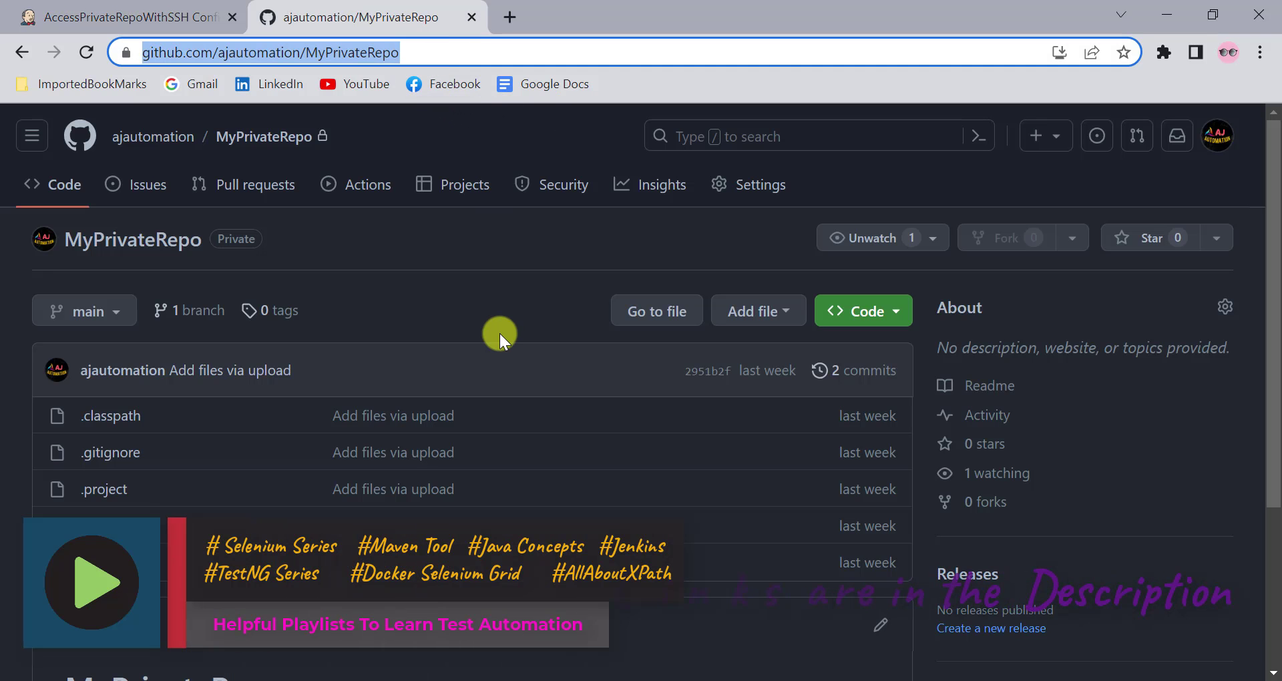
{"action": "left_click", "coordinate": [850, 323]}
{"action": "left_click", "coordinate": [615, 446]}
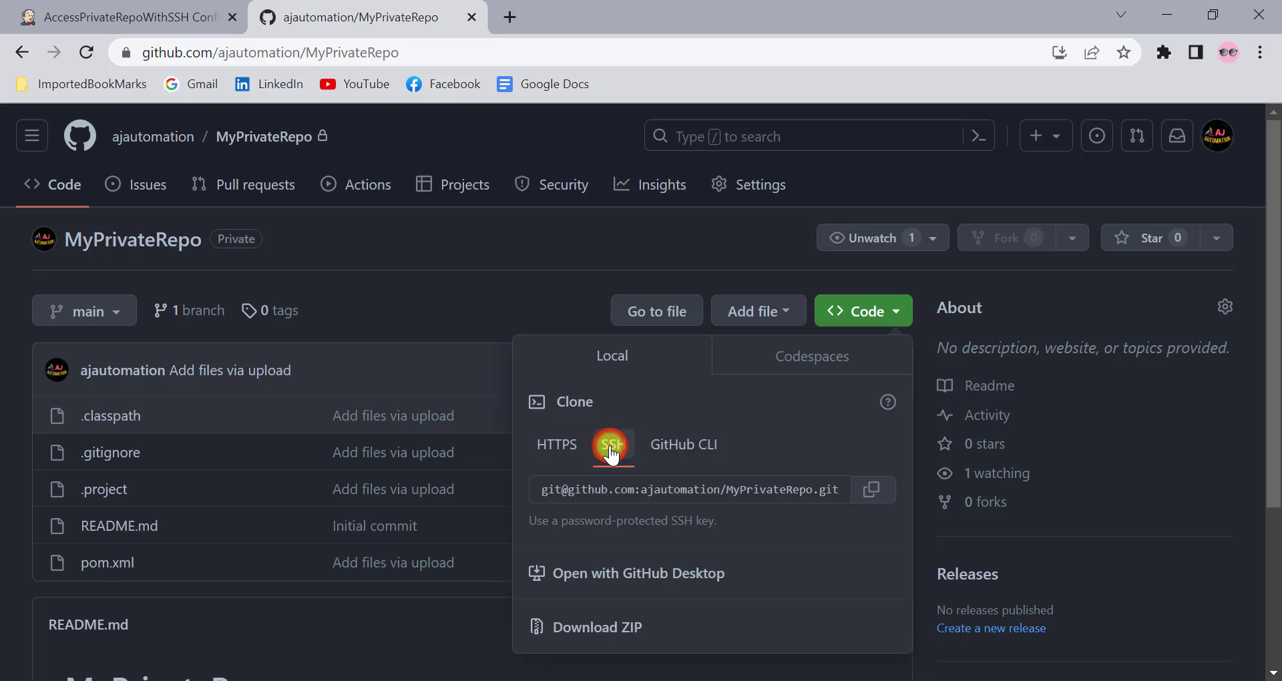
{"action": "left_click", "coordinate": [869, 494]}
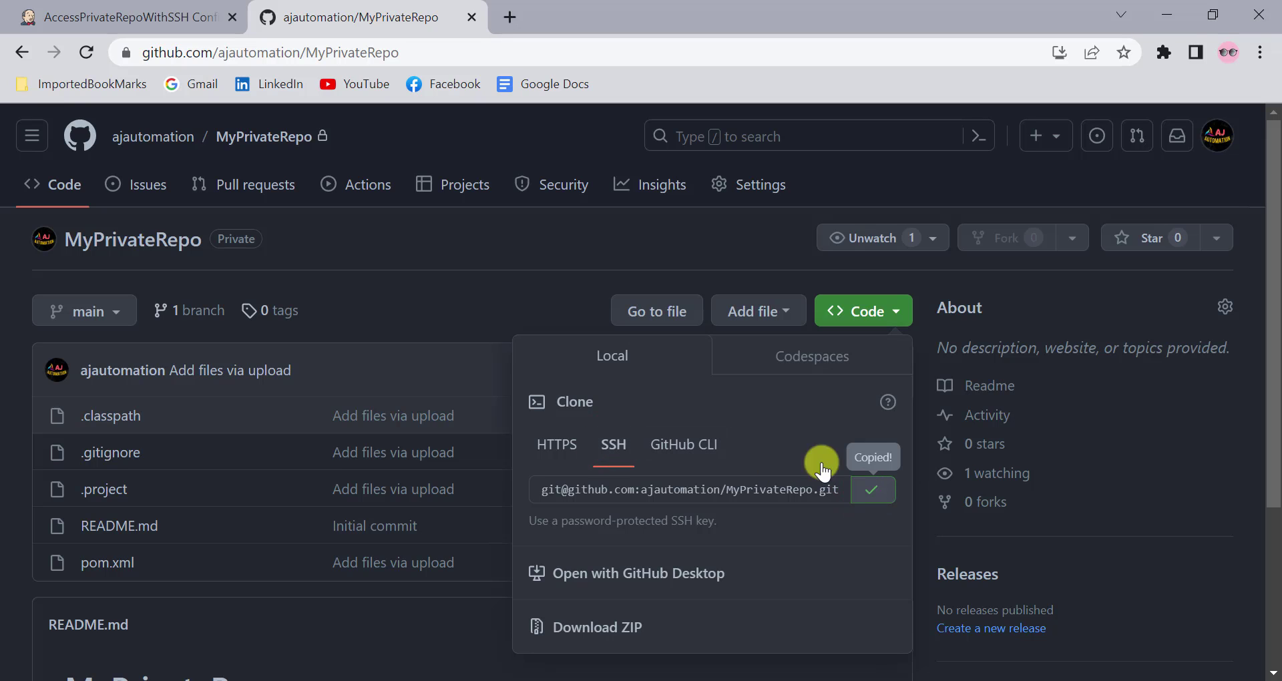
{"action": "left_click", "coordinate": [125, 9]}
{"action": "left_click", "coordinate": [480, 362]}
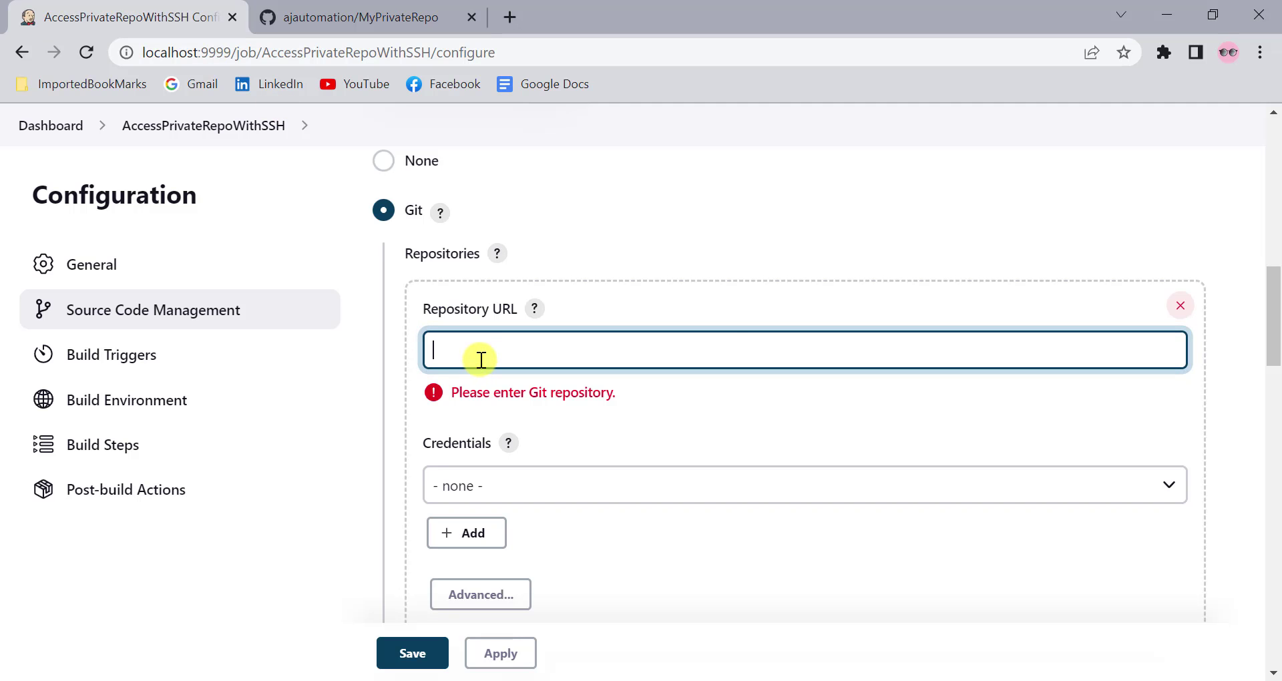
{"action": "key", "text": "ctrl+v"}
{"action": "left_click", "coordinate": [851, 549]}
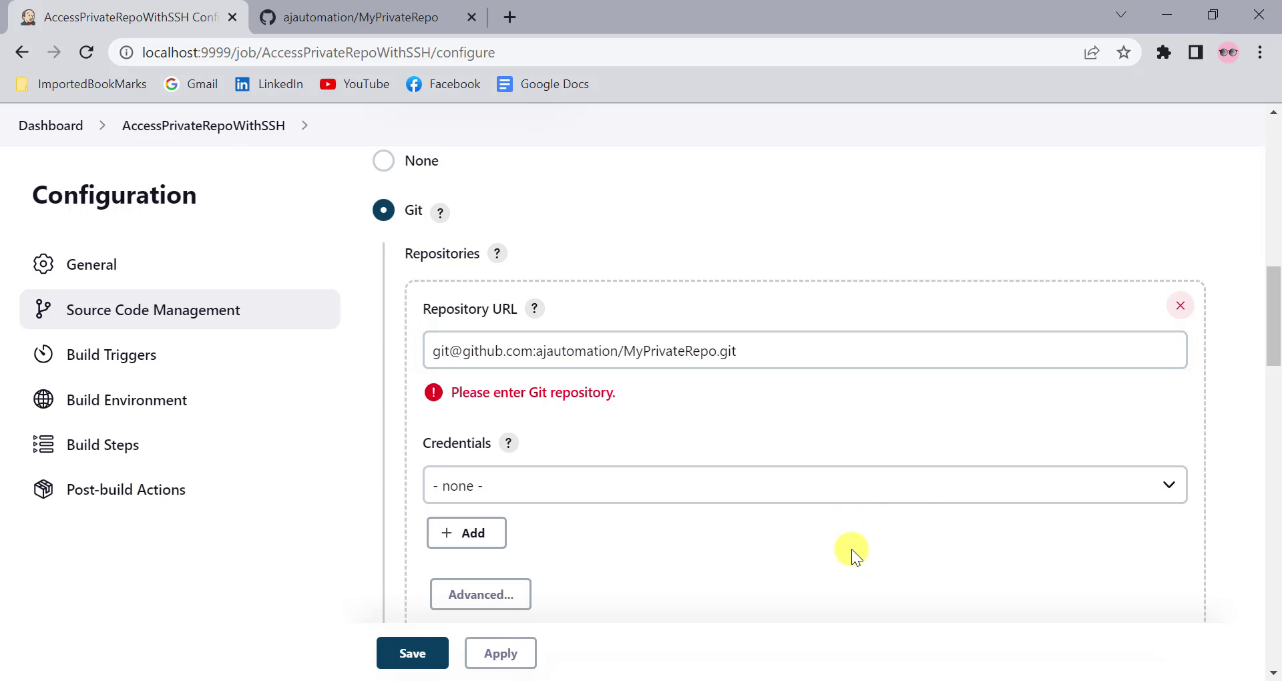
Select the AJ credential for the Git repository and review the repository connection
{"action": "scroll", "coordinate": [702, 419], "scroll_direction": "down", "scroll_amount": 2}
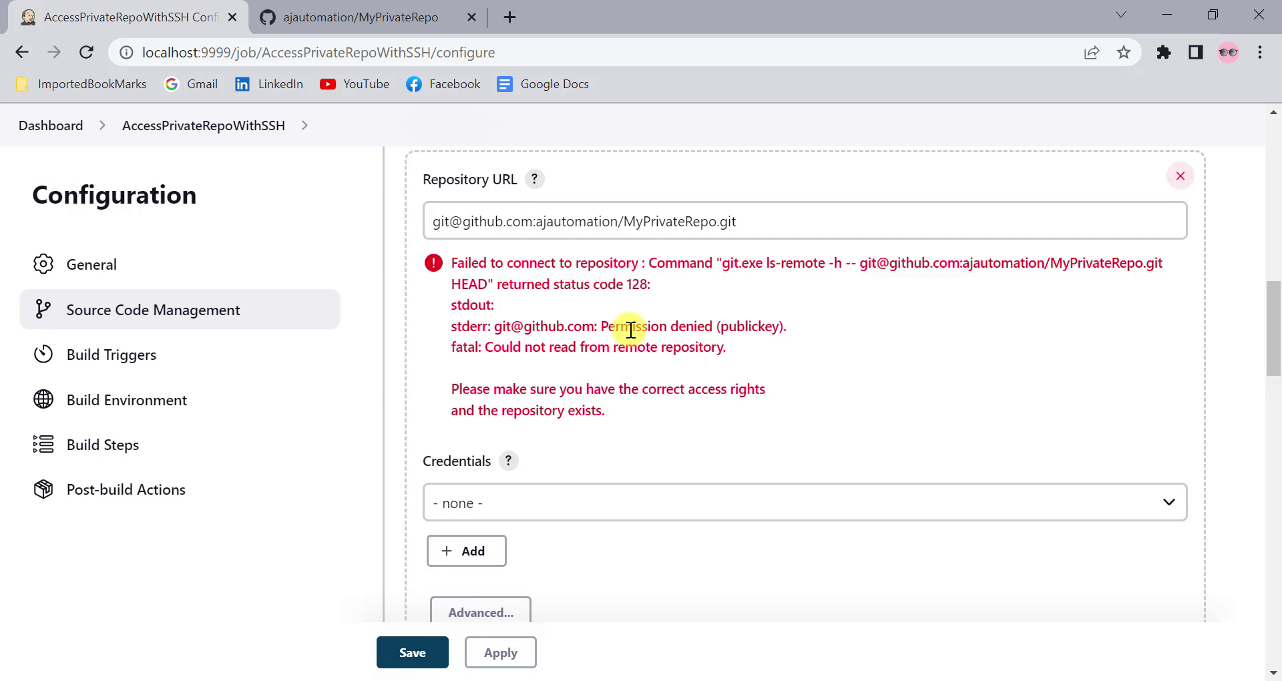
{"action": "scroll", "coordinate": [568, 374], "scroll_direction": "down", "scroll_amount": 1}
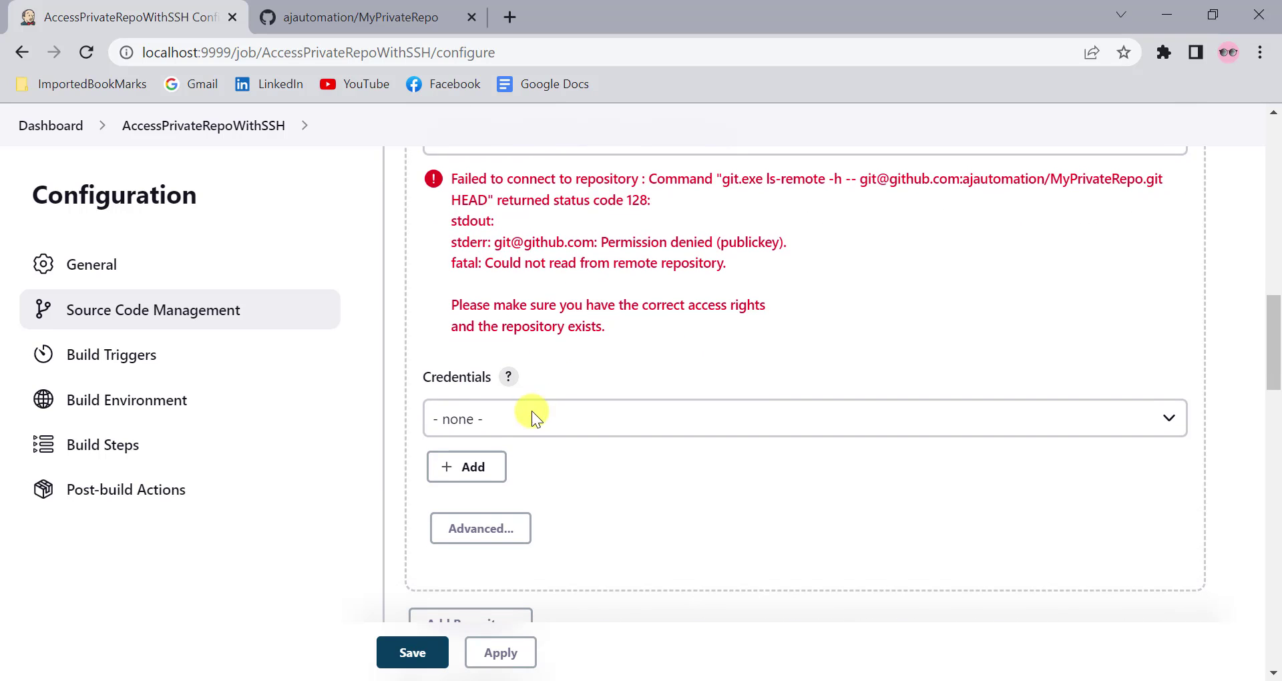
{"action": "left_click", "coordinate": [512, 419]}
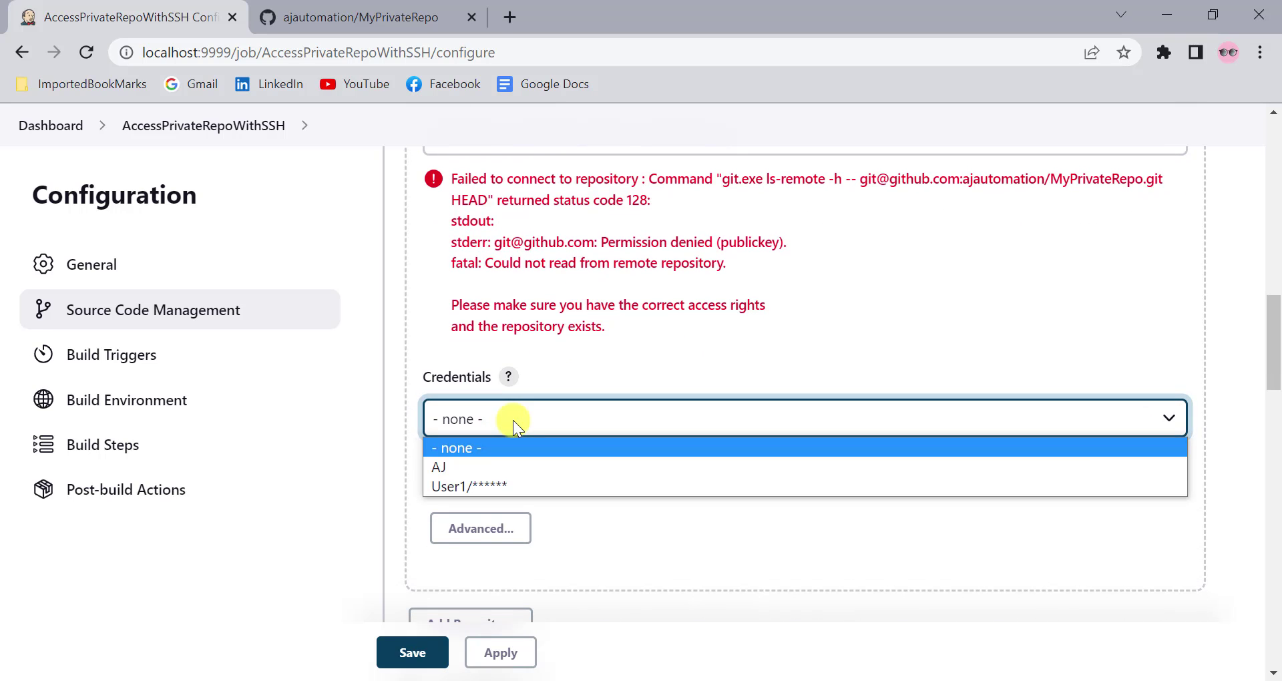
{"action": "left_click", "coordinate": [448, 467]}
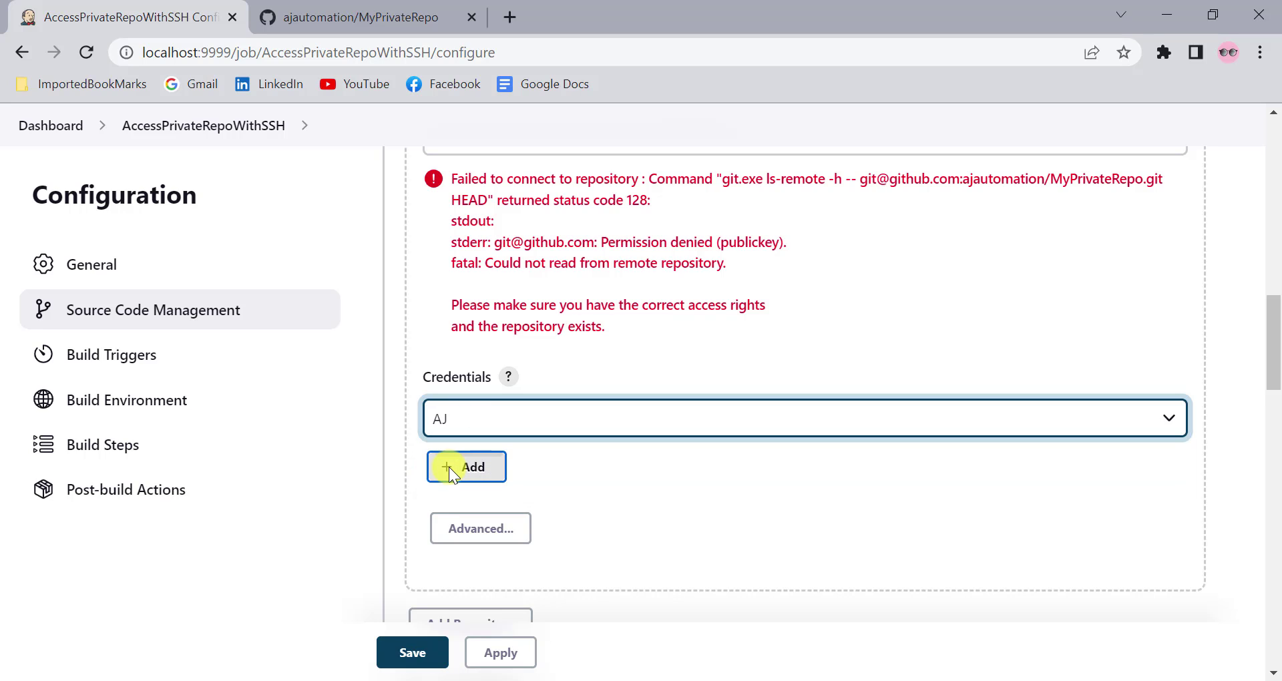
{"action": "left_click", "coordinate": [664, 471]}
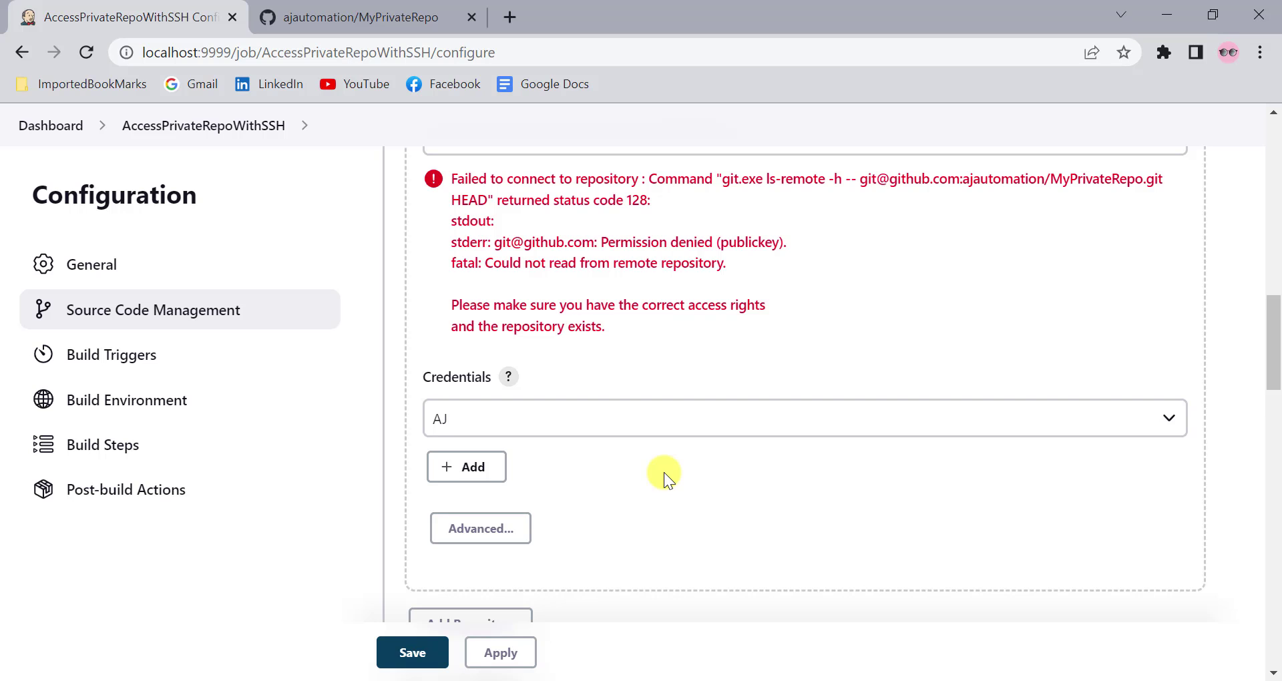
{"action": "scroll", "coordinate": [754, 303], "scroll_direction": "up", "scroll_amount": 3}
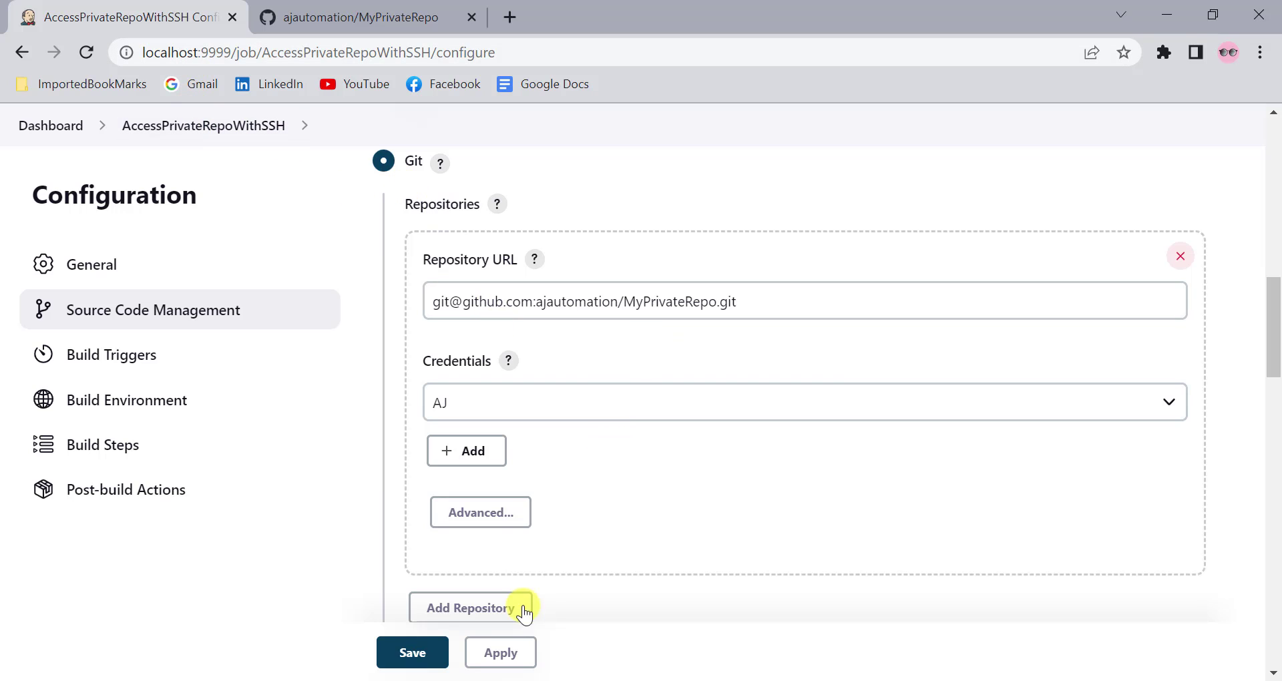
Apply and save the job configuration, and start a build of AccessPrivateRepoWithSSH
{"action": "left_click", "coordinate": [502, 652]}
{"action": "left_click", "coordinate": [409, 652]}
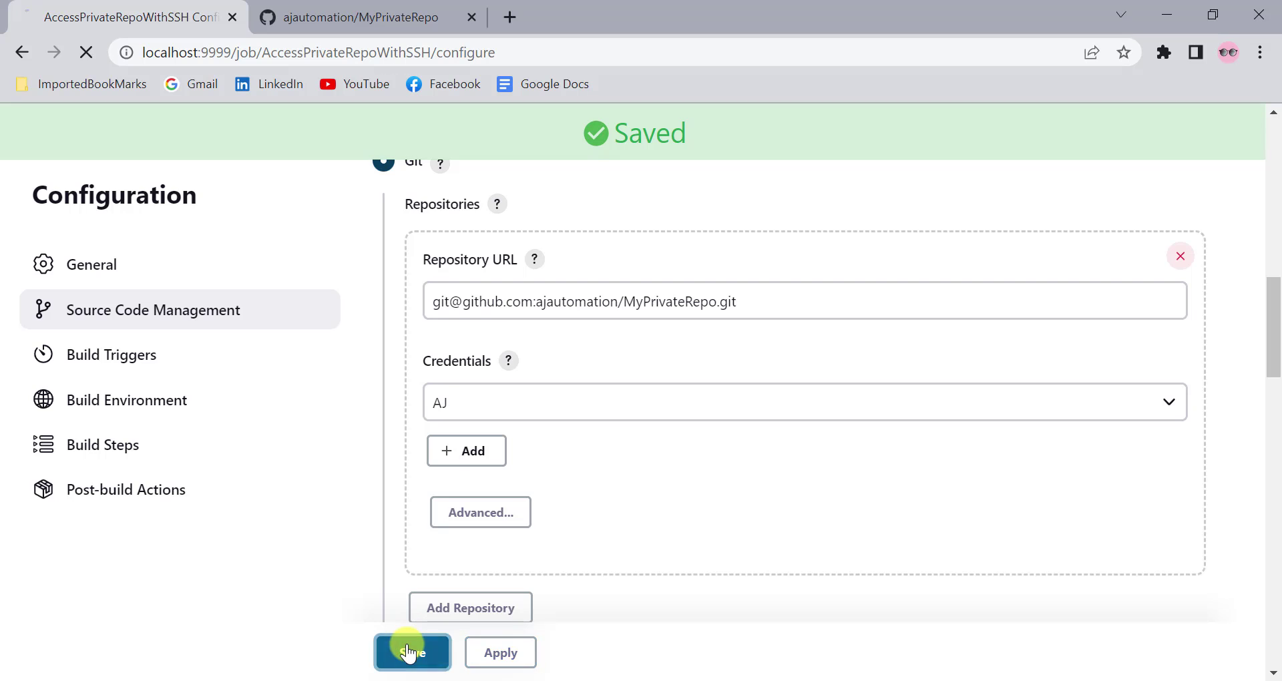
{"action": "scroll", "coordinate": [333, 512], "scroll_direction": "down", "scroll_amount": 2}
{"action": "scroll", "coordinate": [332, 512], "scroll_direction": "up", "scroll_amount": 1}
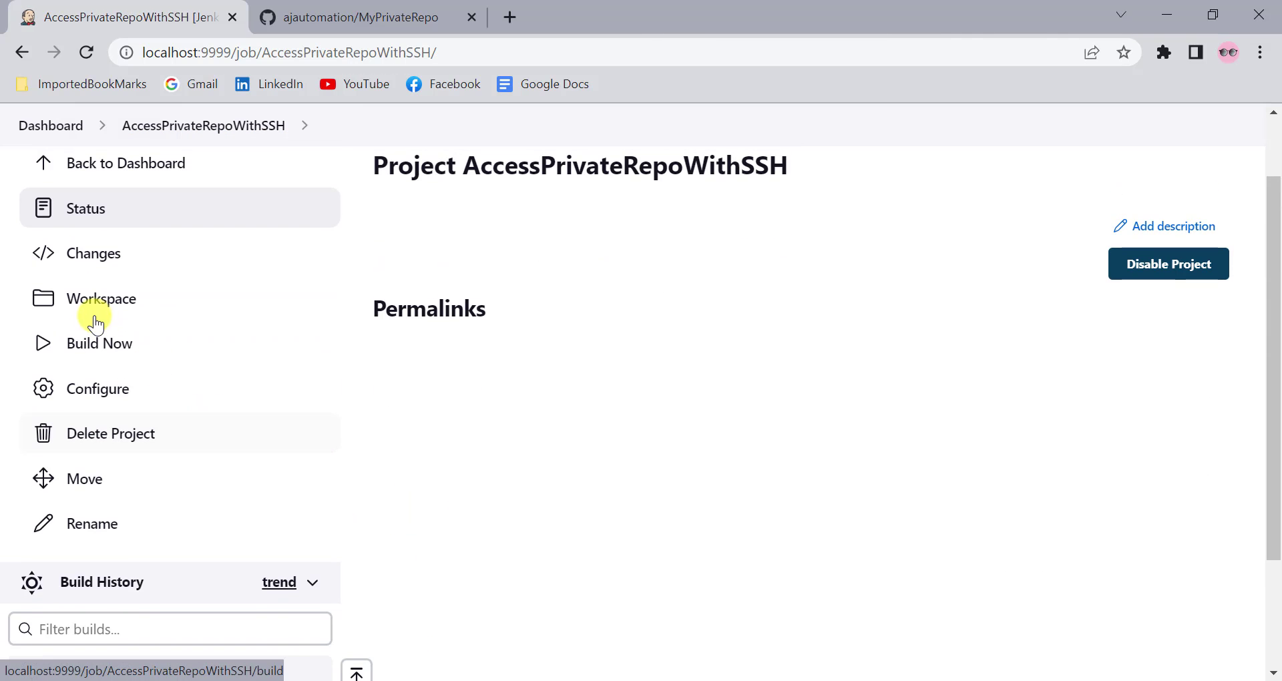
{"action": "left_click", "coordinate": [68, 335]}
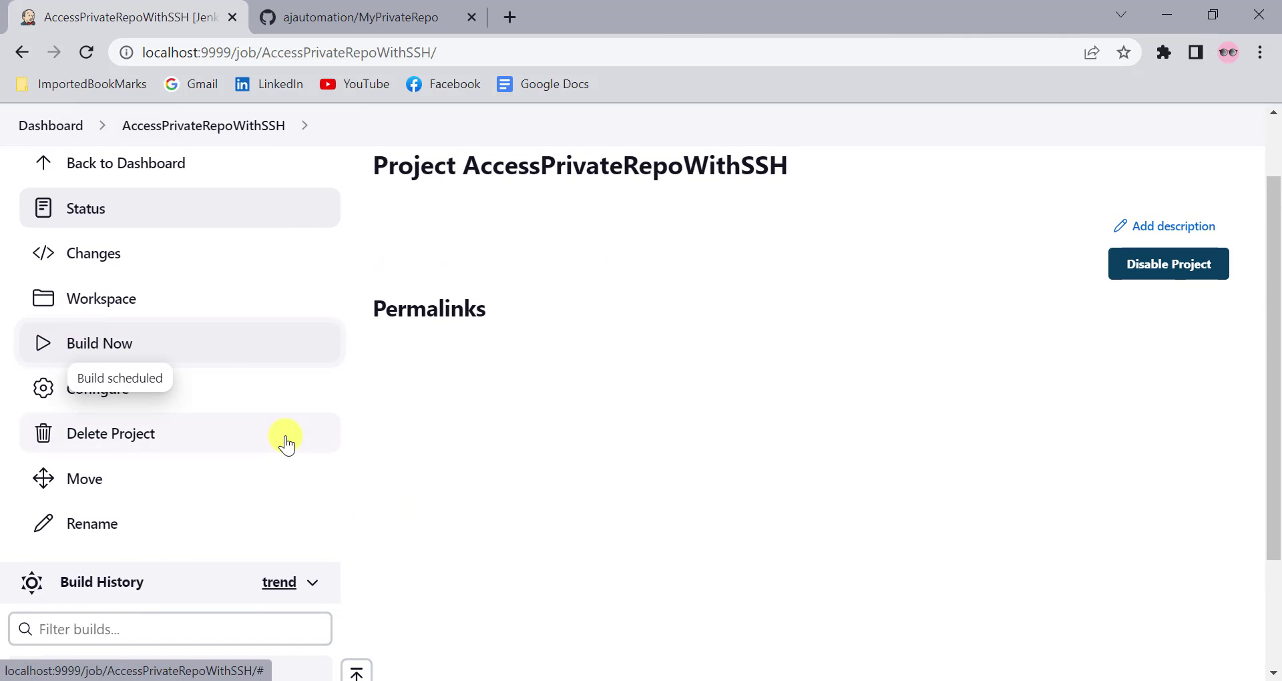
Open the first build's console output and compare the branch it looks for with the branch of MyPrivateRepo on GitHub
{"action": "scroll", "coordinate": [286, 444], "scroll_direction": "down", "scroll_amount": 2}
{"action": "left_click", "coordinate": [15, 549]}
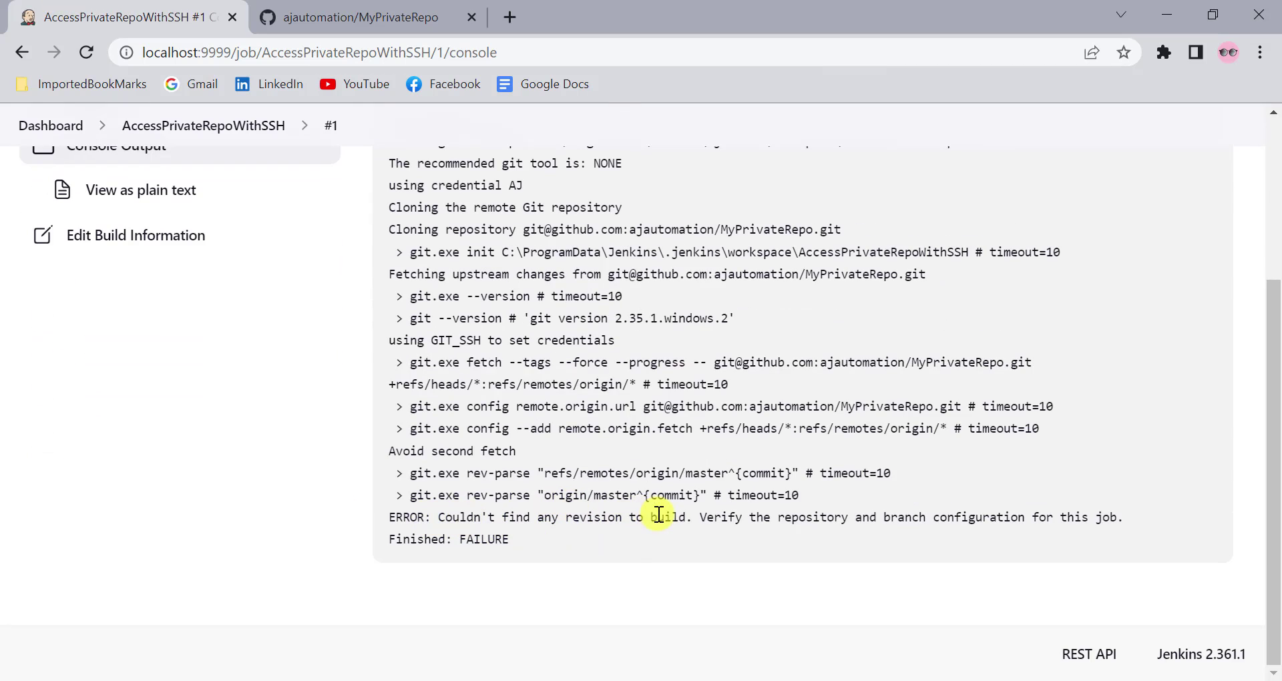
{"action": "double_click", "coordinate": [607, 495]}
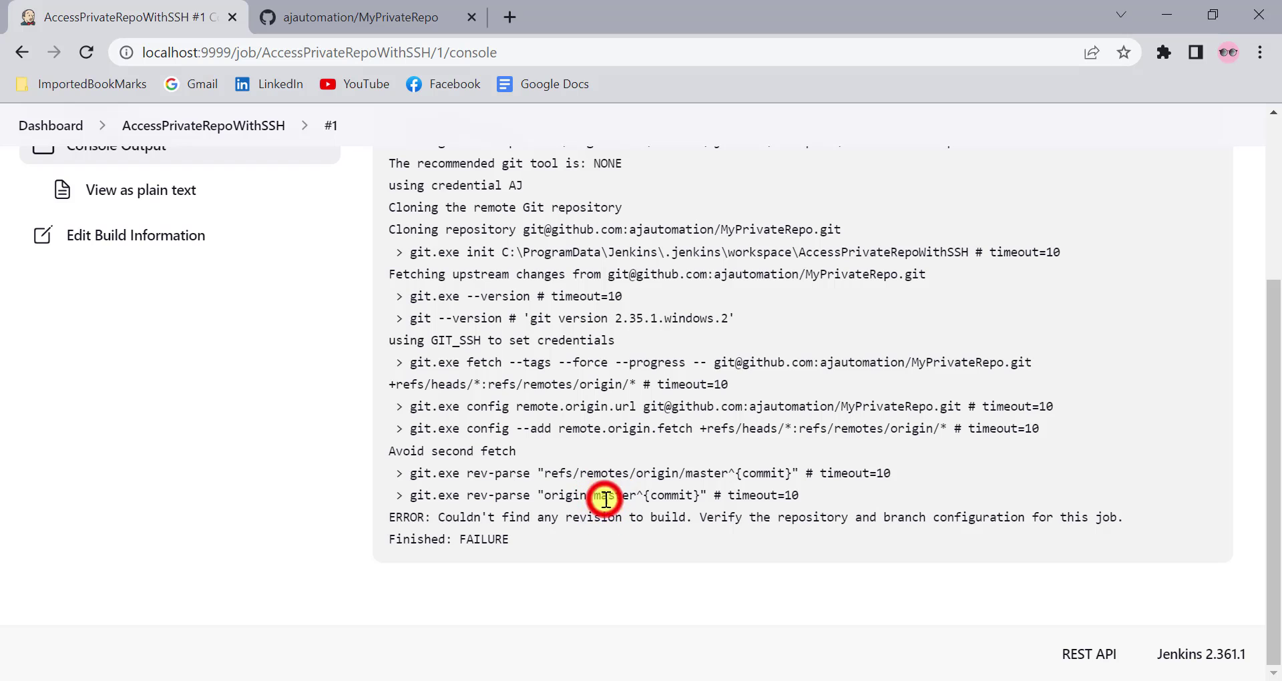
{"action": "left_click", "coordinate": [337, 17]}
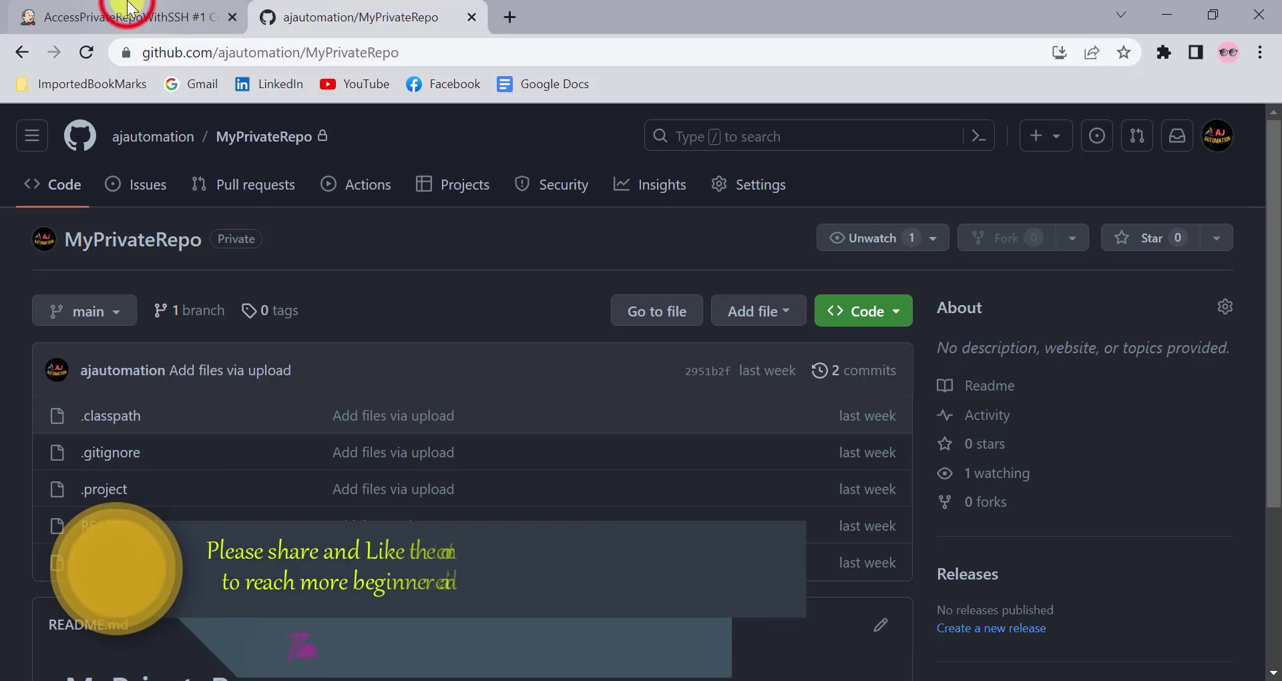
{"action": "left_click", "coordinate": [201, 17]}
Set the Branch Specifier of the AccessPrivateRepoWithSSH job to */main, and apply and save the configuration
{"action": "scroll", "coordinate": [300, 275], "scroll_direction": "up", "scroll_amount": 5}
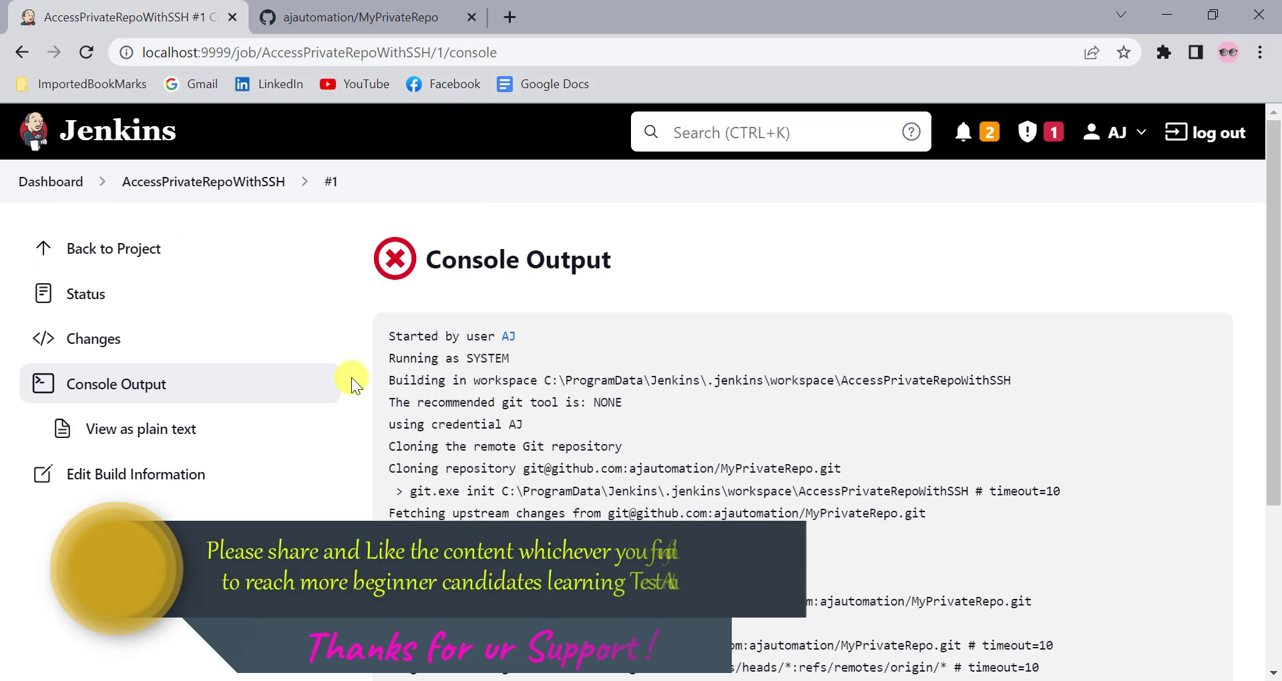
{"action": "left_click", "coordinate": [234, 180]}
{"action": "left_click", "coordinate": [87, 472]}
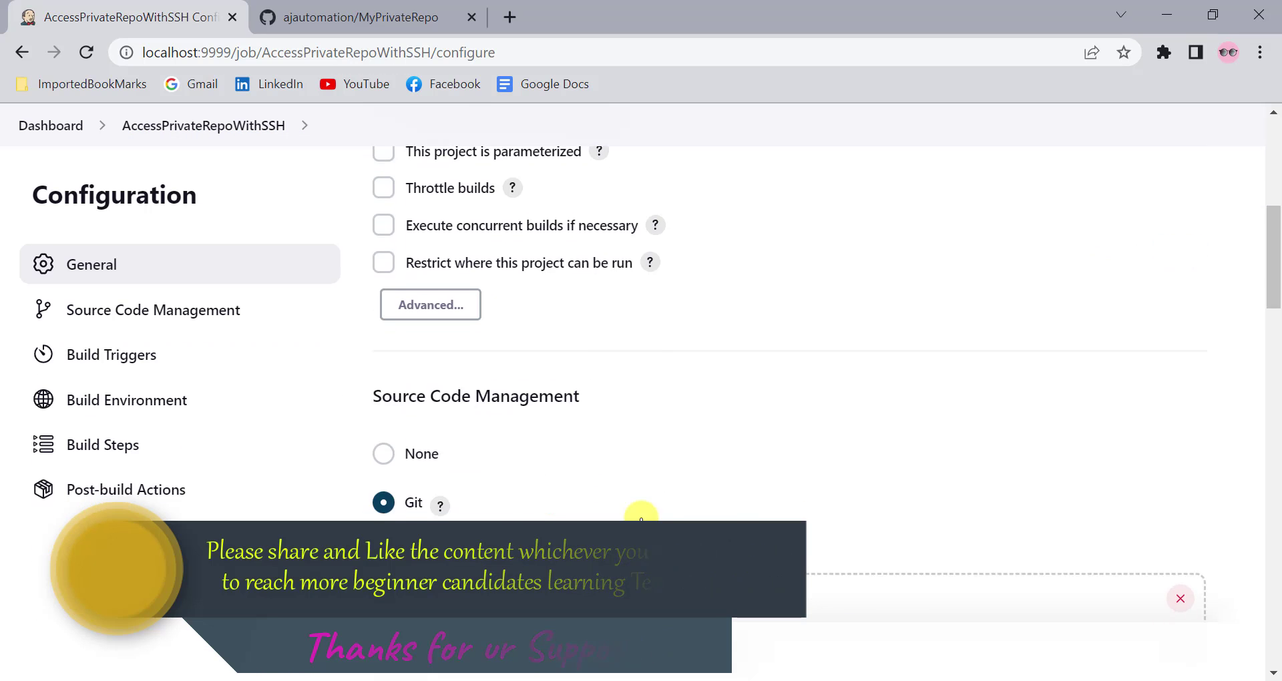
{"action": "scroll", "coordinate": [641, 468], "scroll_direction": "down", "scroll_amount": 5}
{"action": "scroll", "coordinate": [637, 516], "scroll_direction": "down", "scroll_amount": 3}
{"action": "left_click", "coordinate": [512, 415]}
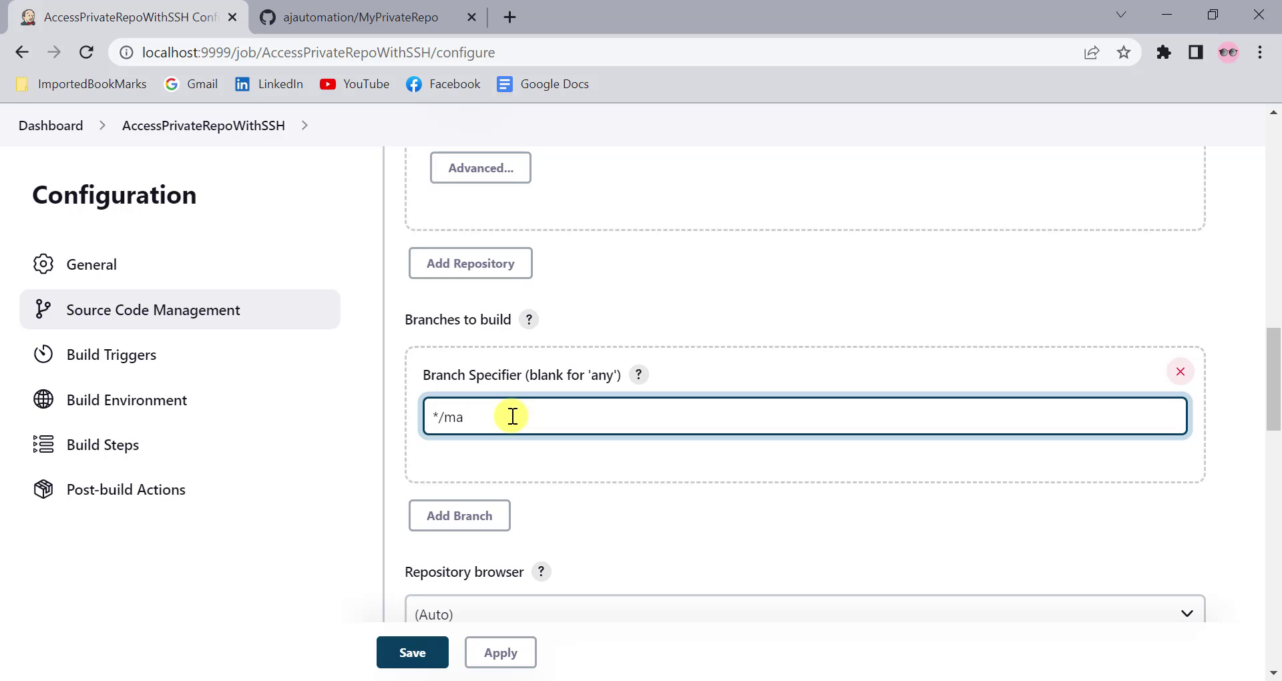
{"action": "type", "text": "main"}
{"action": "left_click", "coordinate": [501, 652]}
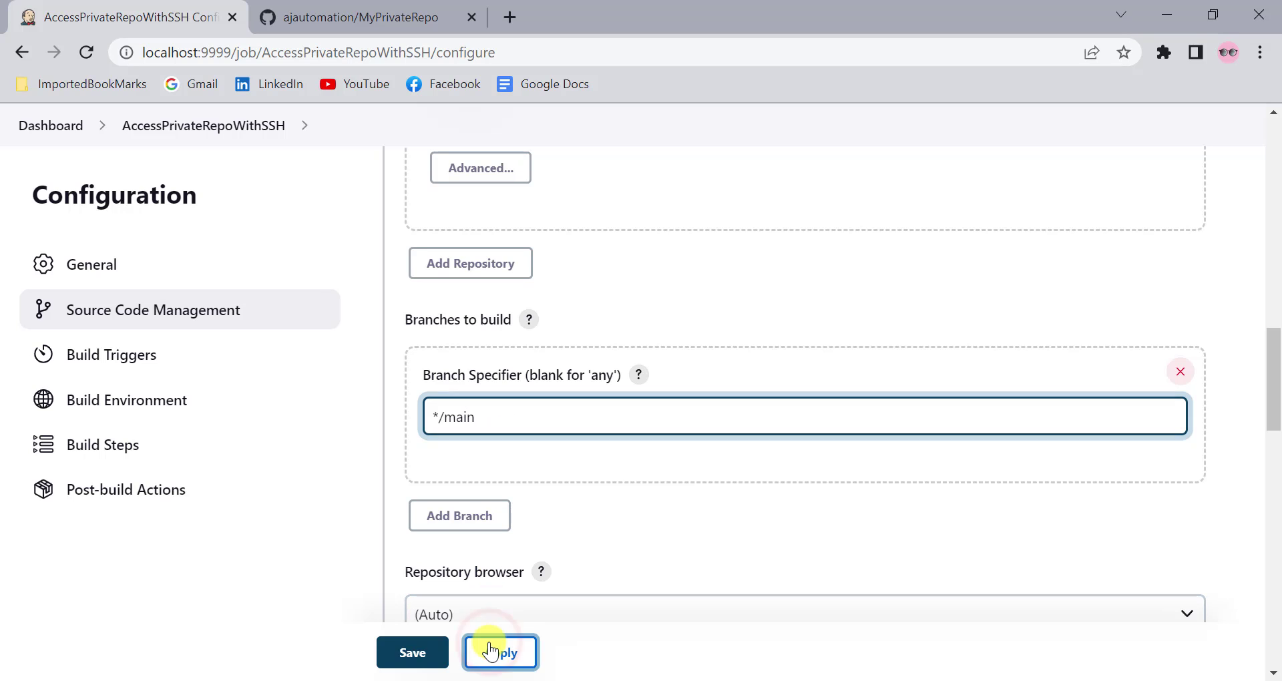
{"action": "left_click", "coordinate": [408, 651]}
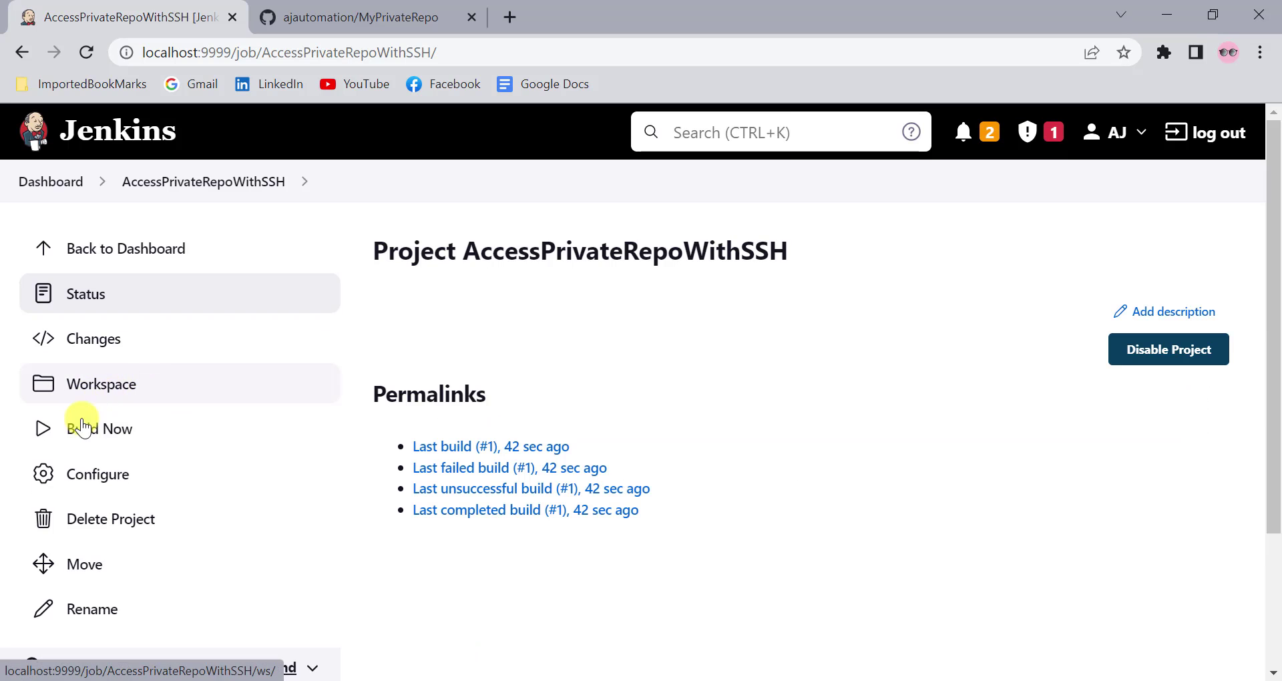
Start a new build of AccessPrivateRepoWithSSH and open the console output of build #2
{"action": "left_click", "coordinate": [80, 432]}
{"action": "scroll", "coordinate": [80, 432], "scroll_direction": "down", "scroll_amount": 3}
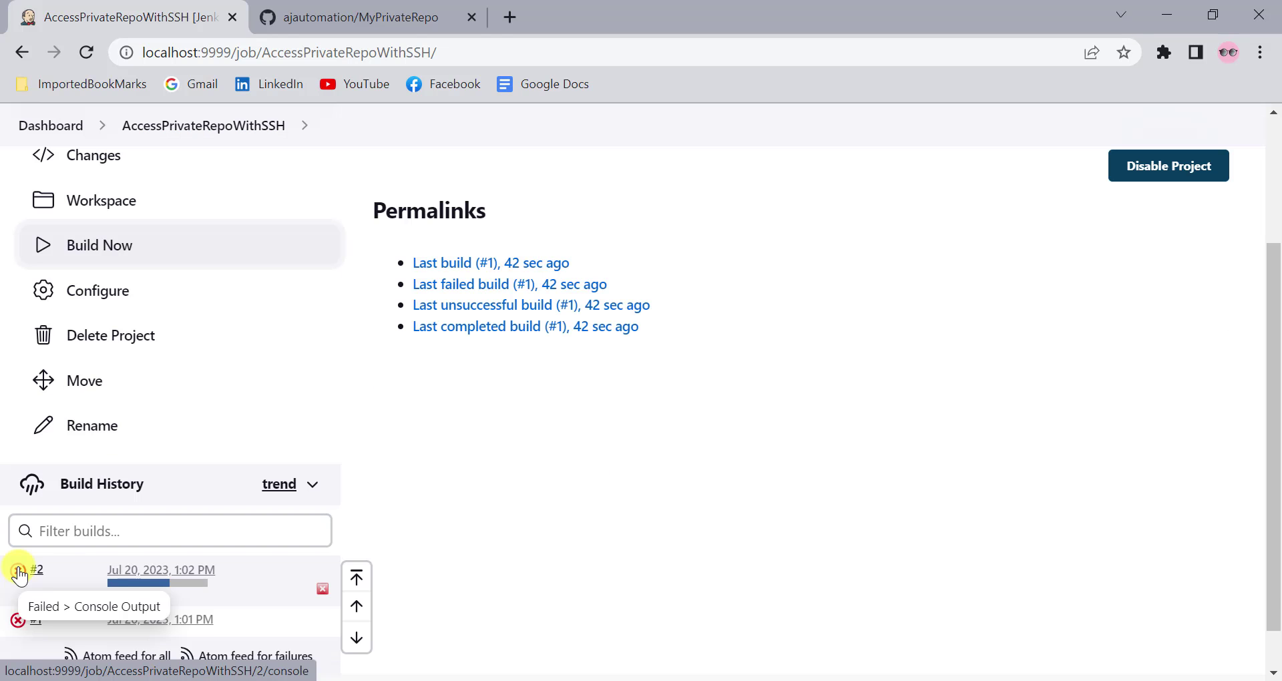
{"action": "left_click", "coordinate": [21, 569]}
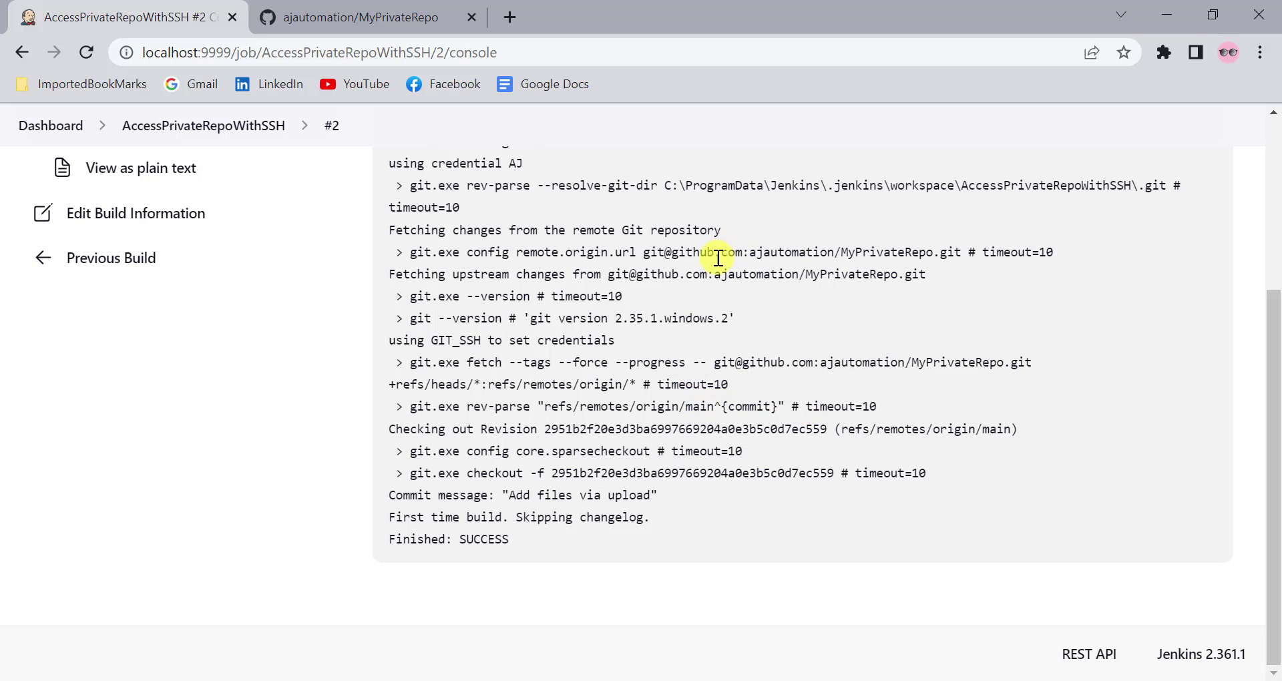
Open the workspace of the AccessPrivateRepoWithSSH job to check the files fetched from the repository
{"action": "scroll", "coordinate": [703, 263], "scroll_direction": "up", "scroll_amount": 3}
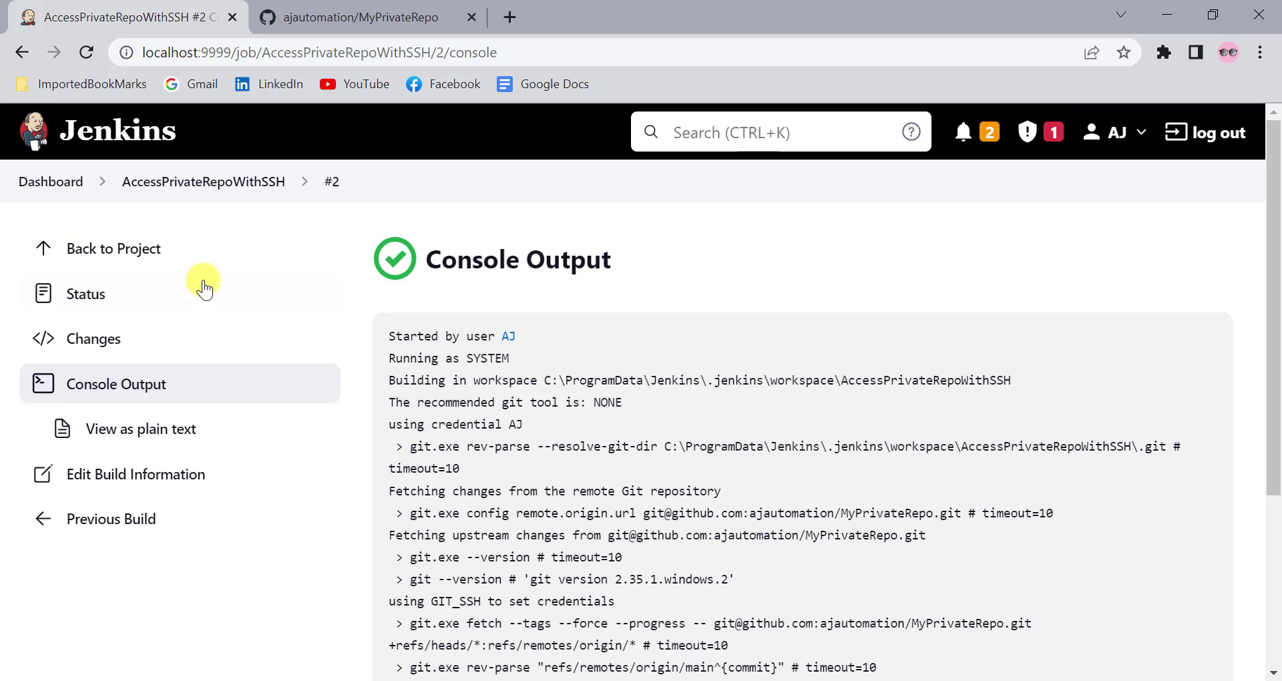
{"action": "left_click", "coordinate": [221, 186]}
{"action": "left_click", "coordinate": [93, 382]}
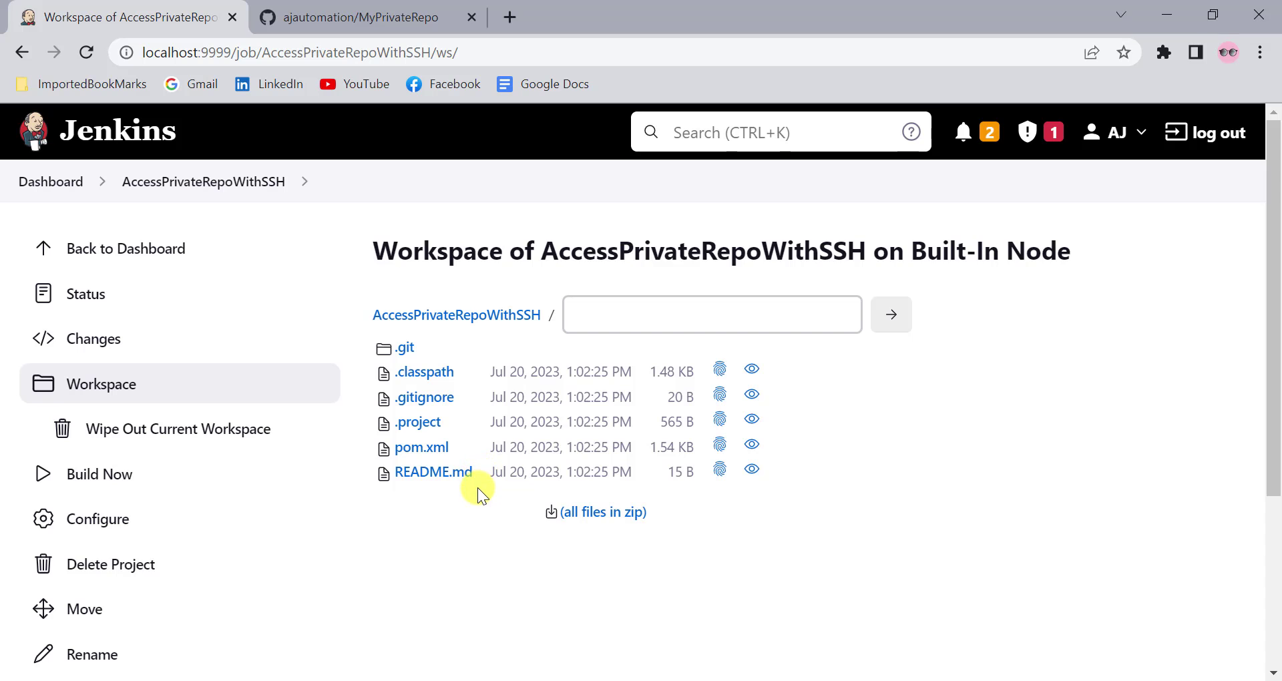
Switch to the Jenkins Sessions notes in Notepad and highlight "ssh key" in the Session 29 title and the list of integration steps
{"action": "key", "text": "alt+Tab"}
{"action": "left_click", "coordinate": [287, 492]}
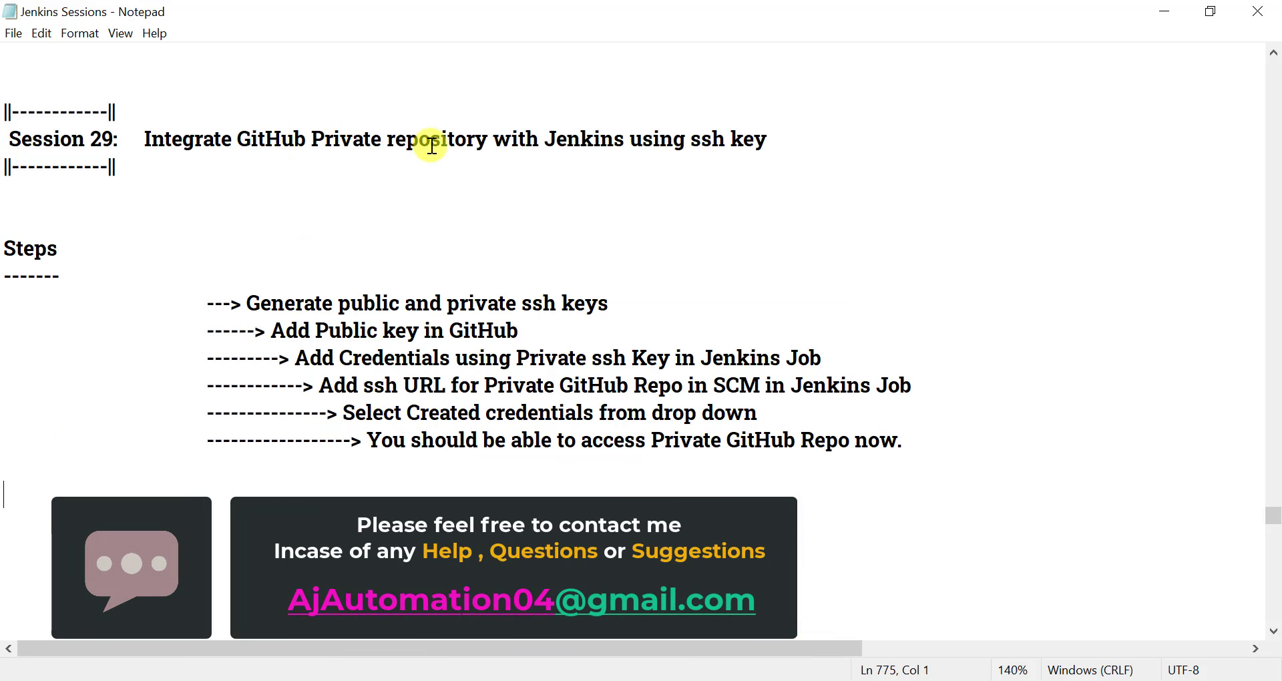
{"action": "left_click_drag", "start_coordinate": [691, 138], "coordinate": [759, 139]}
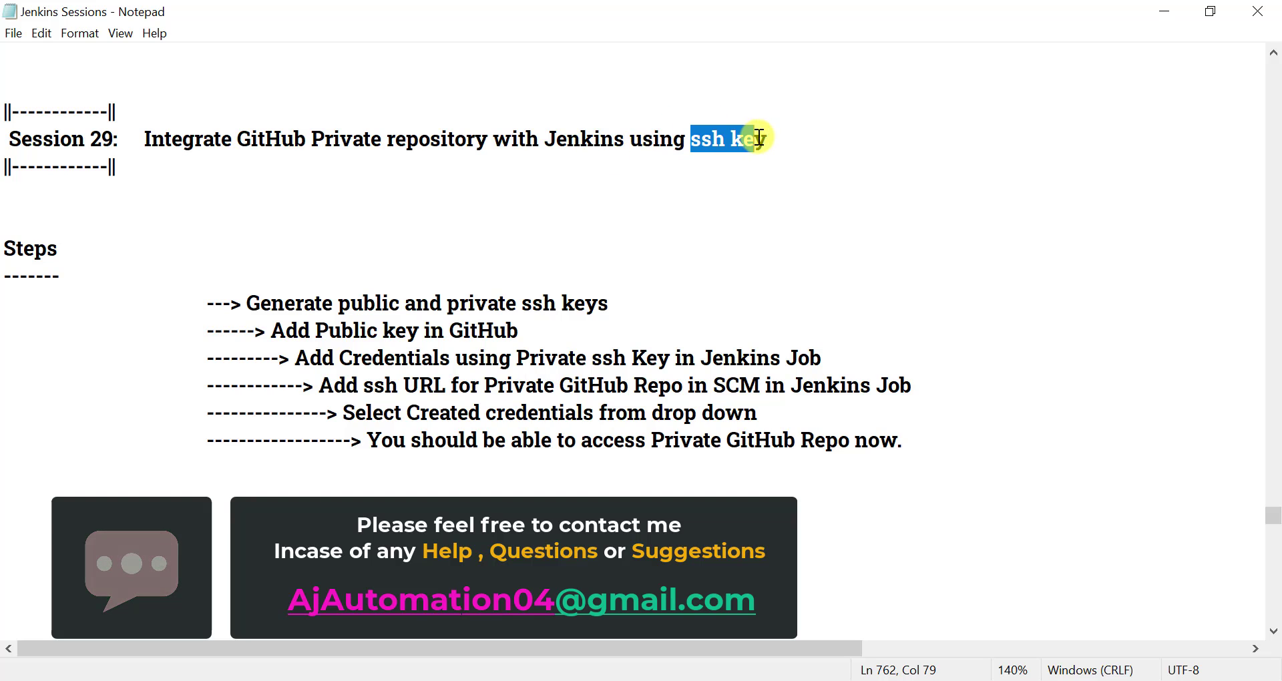
{"action": "left_click_drag", "start_coordinate": [281, 286], "coordinate": [995, 462]}
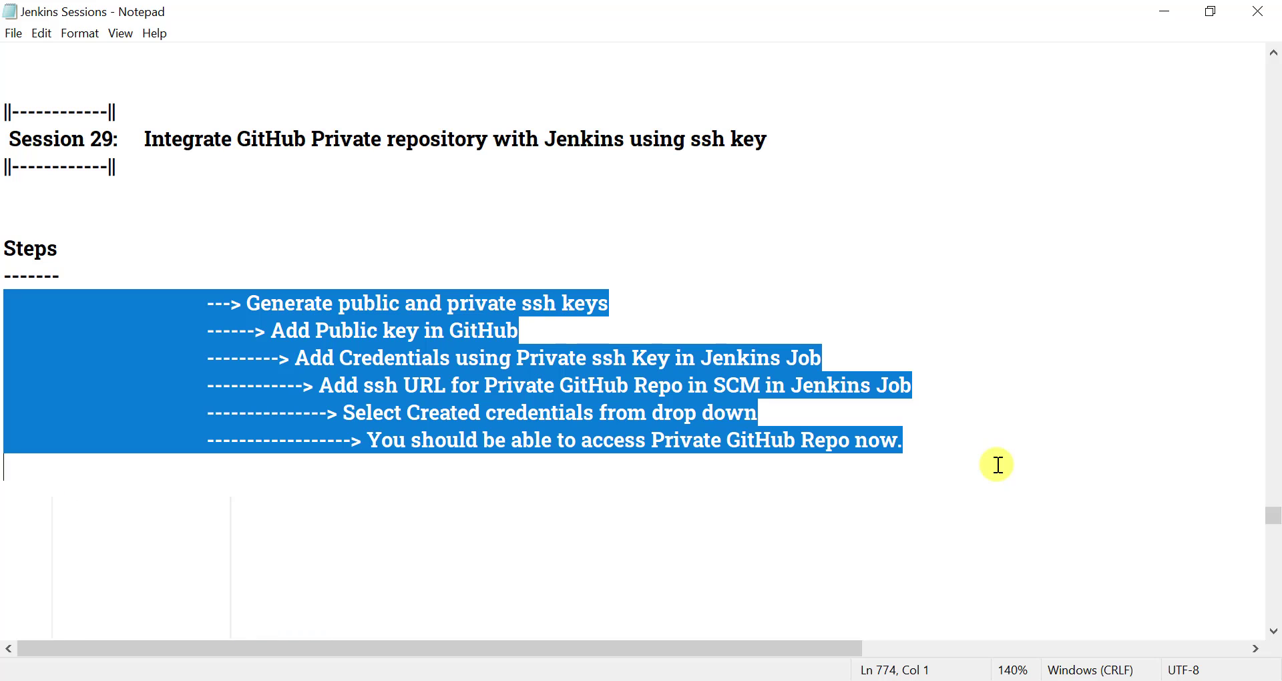